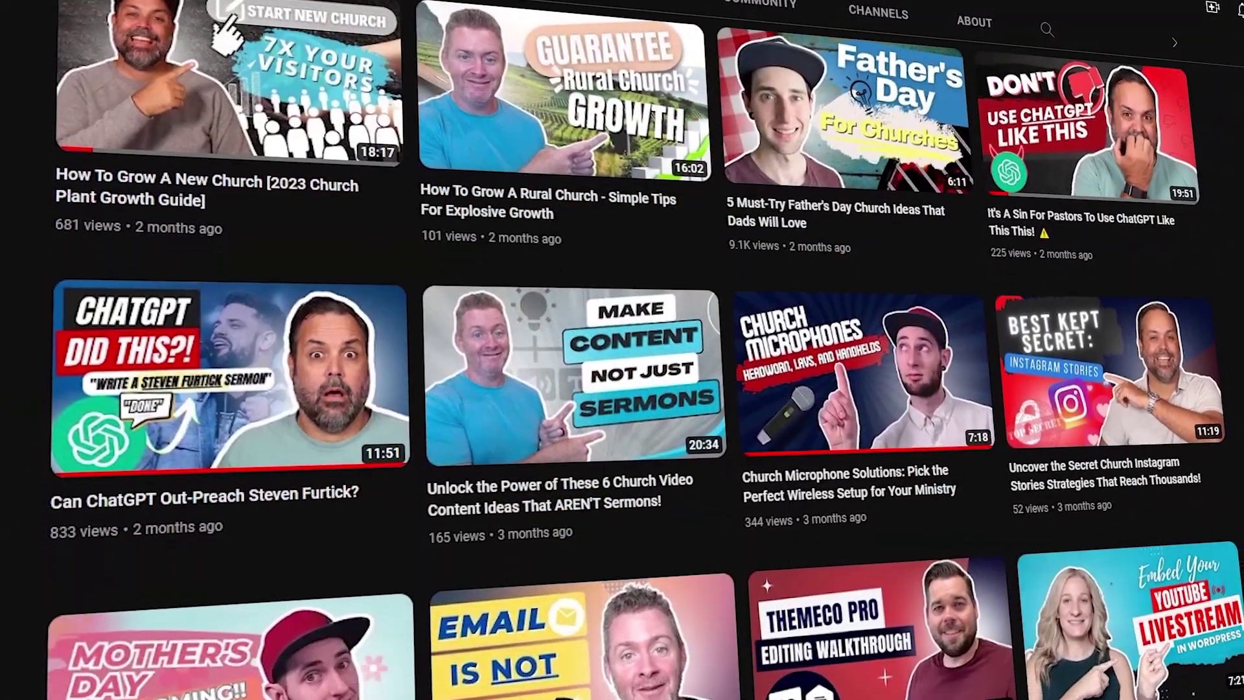
Step: Glance at the Monthly Scorecard, then show the Weekly Scorecard with weeks from 10/7/2024
scroll(622, 350, down, 2)
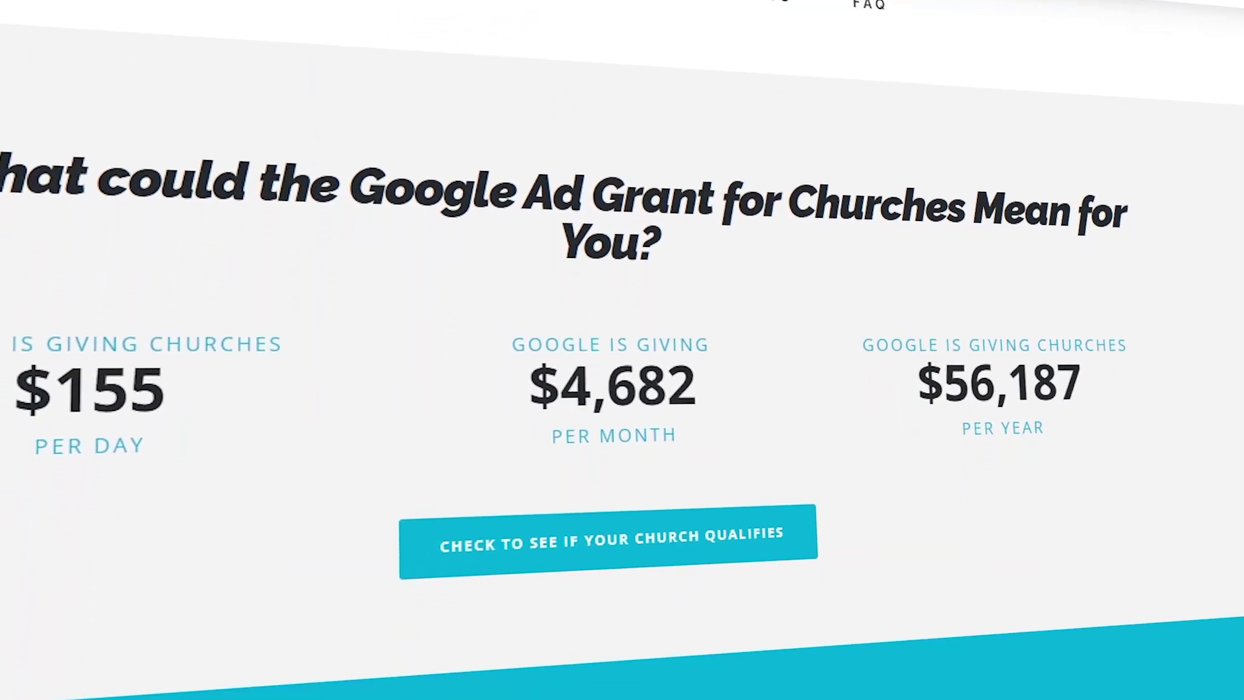
scroll(621, 350, down, 4)
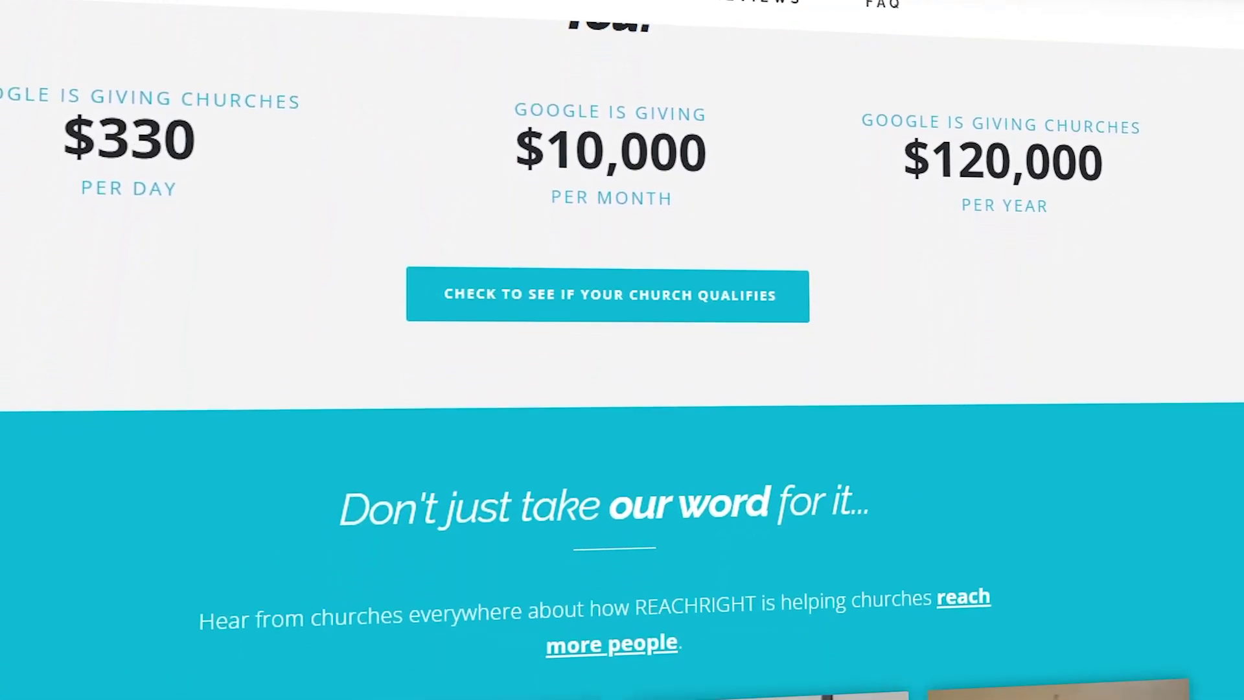
scroll(622, 350, down, 4)
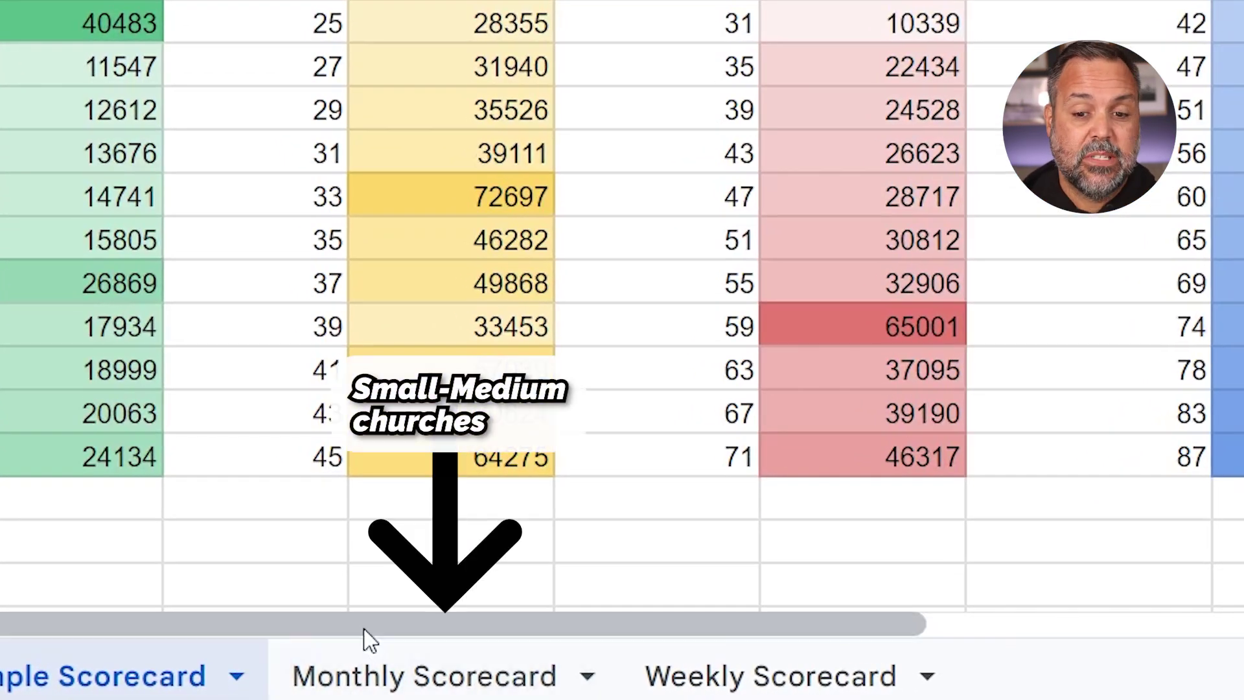
click(416, 691)
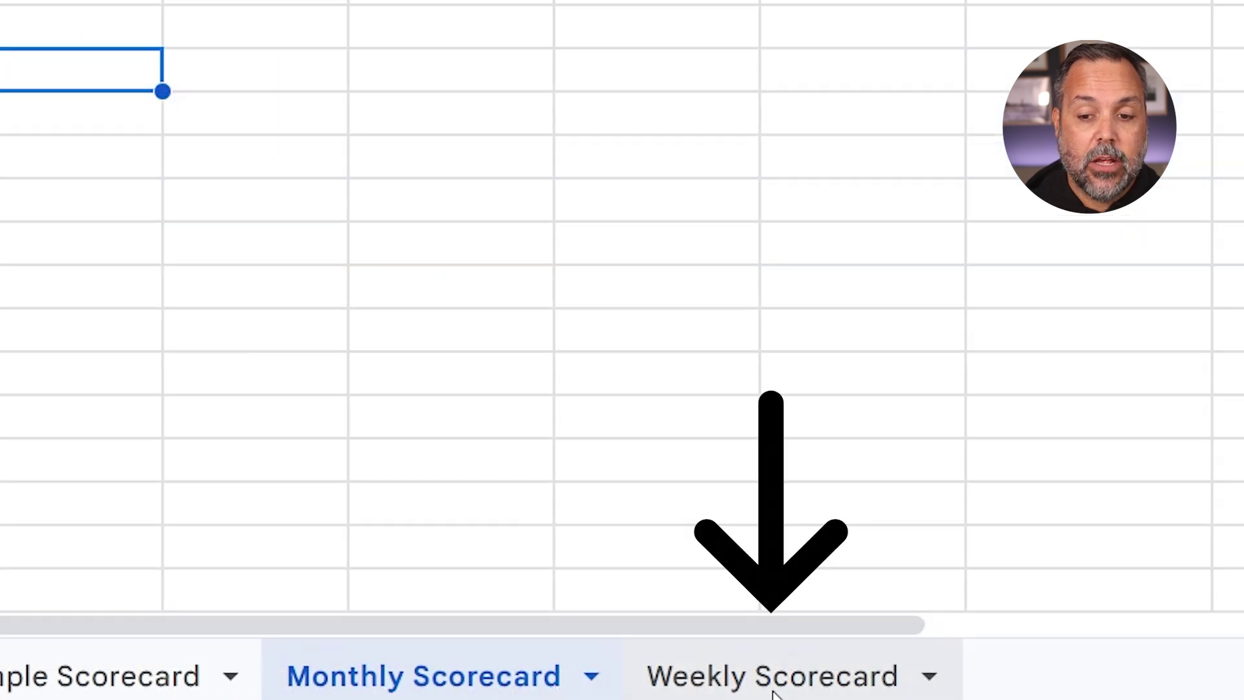
click(536, 688)
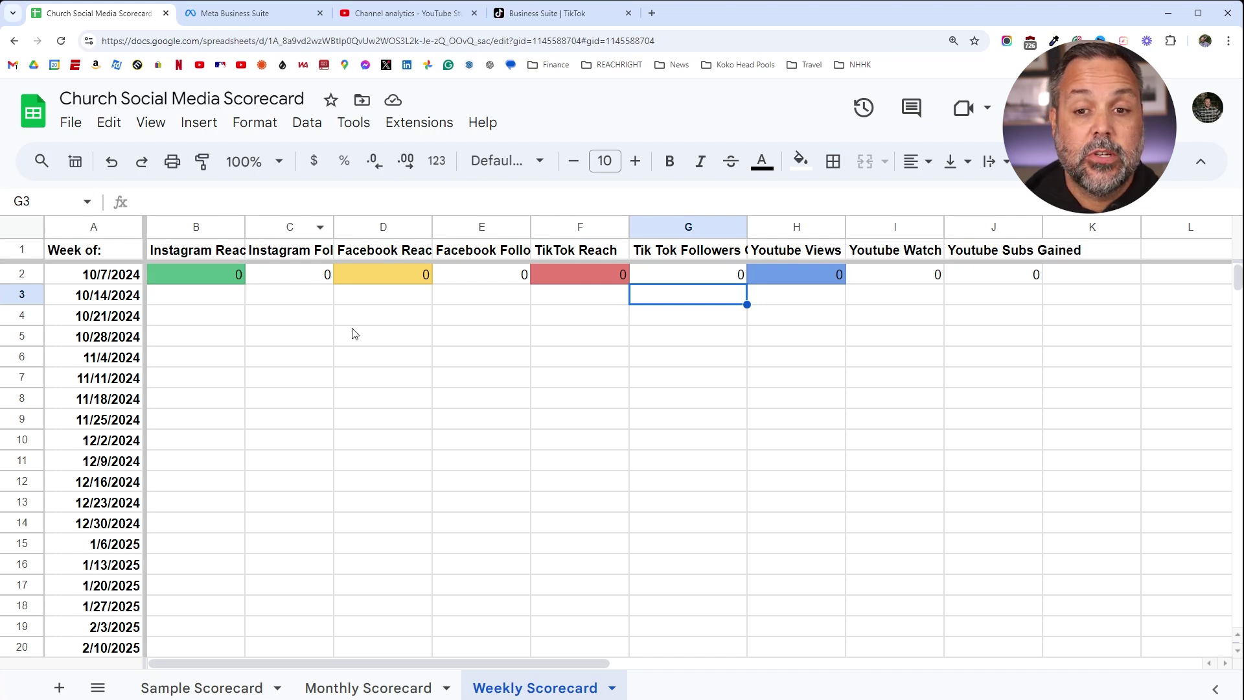
Step: Return to the Sample Scorecard sheet showing monthly rows from January 2023
click(209, 689)
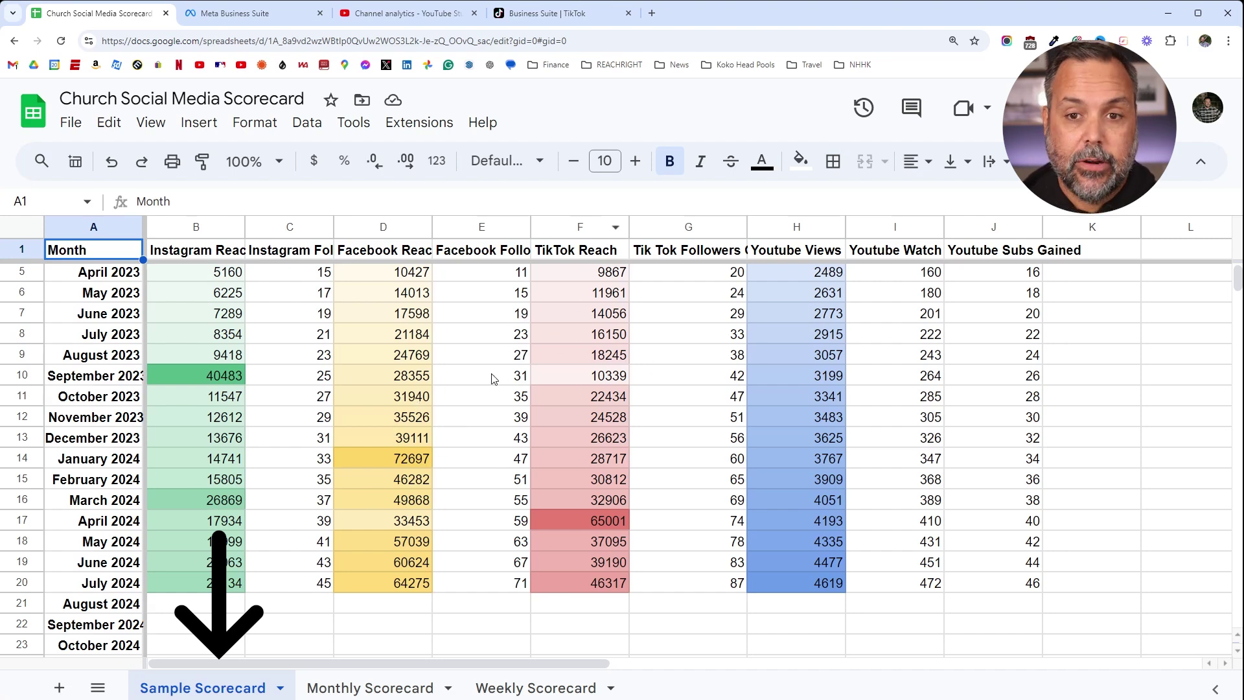
scroll(536, 438, down, 2)
scroll(519, 428, up, 3)
scroll(489, 413, down, 2)
scroll(482, 411, up, 1)
scroll(483, 411, up, 2)
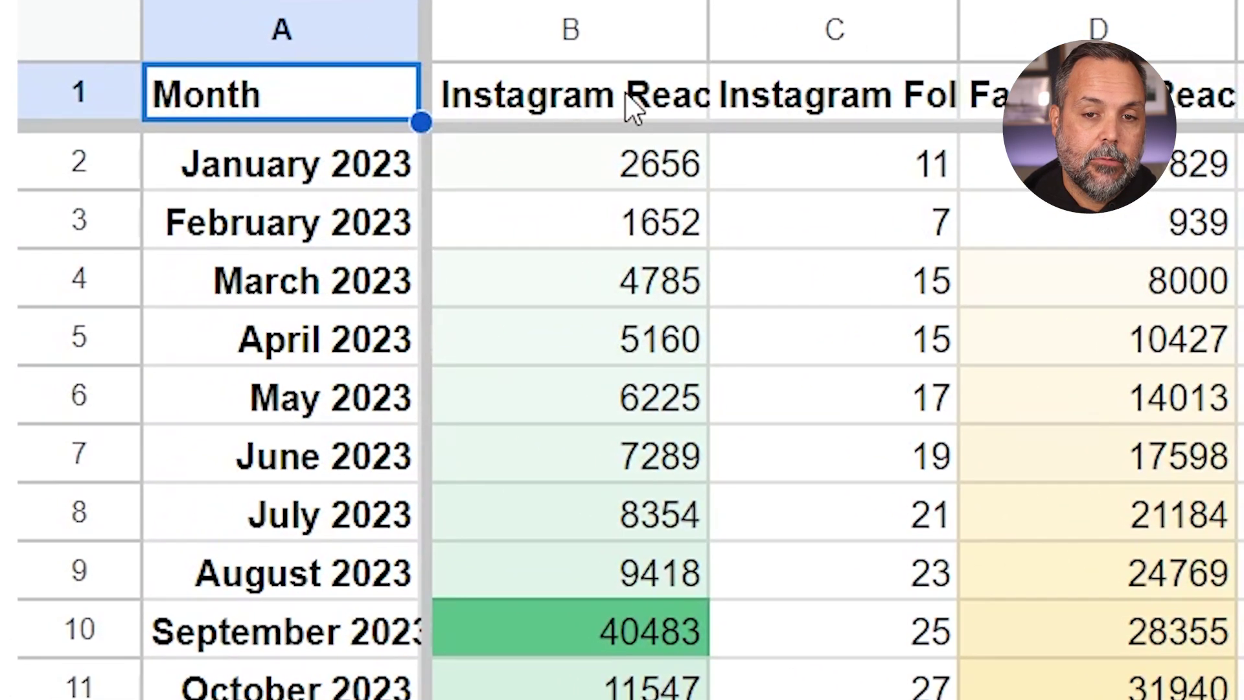
Step: Point out the Instagram, Facebook, TikTok and YouTube reach/views columns
click(429, 167)
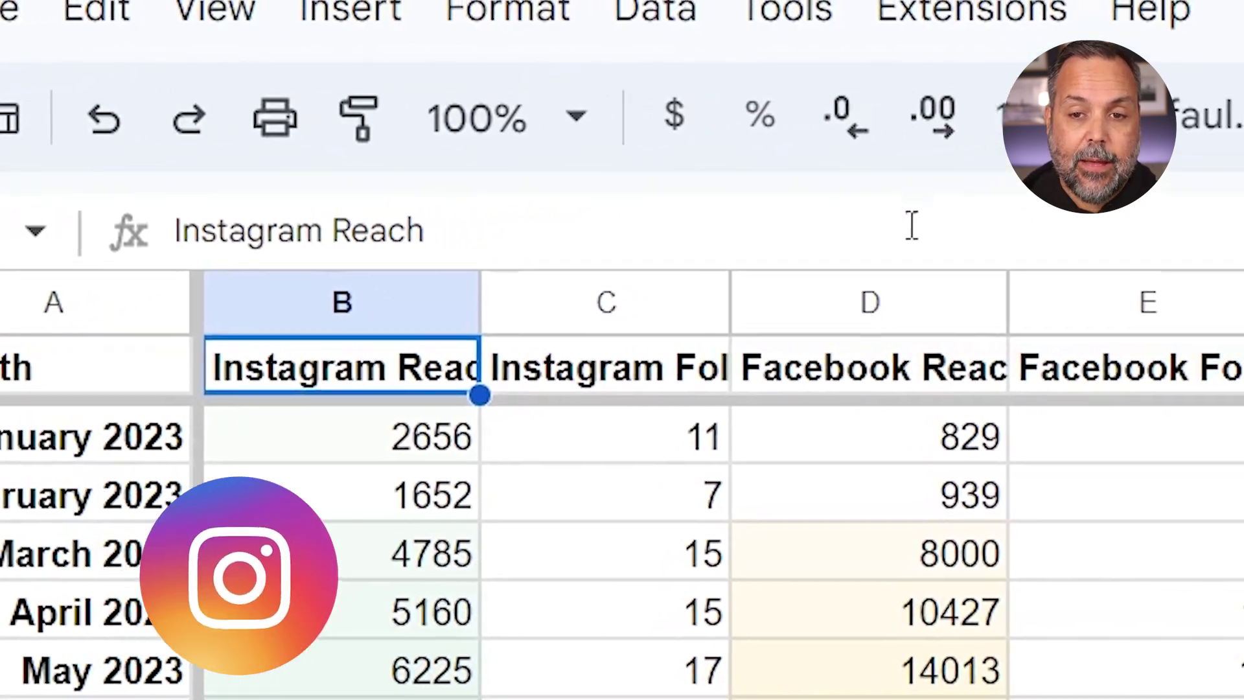
click(906, 371)
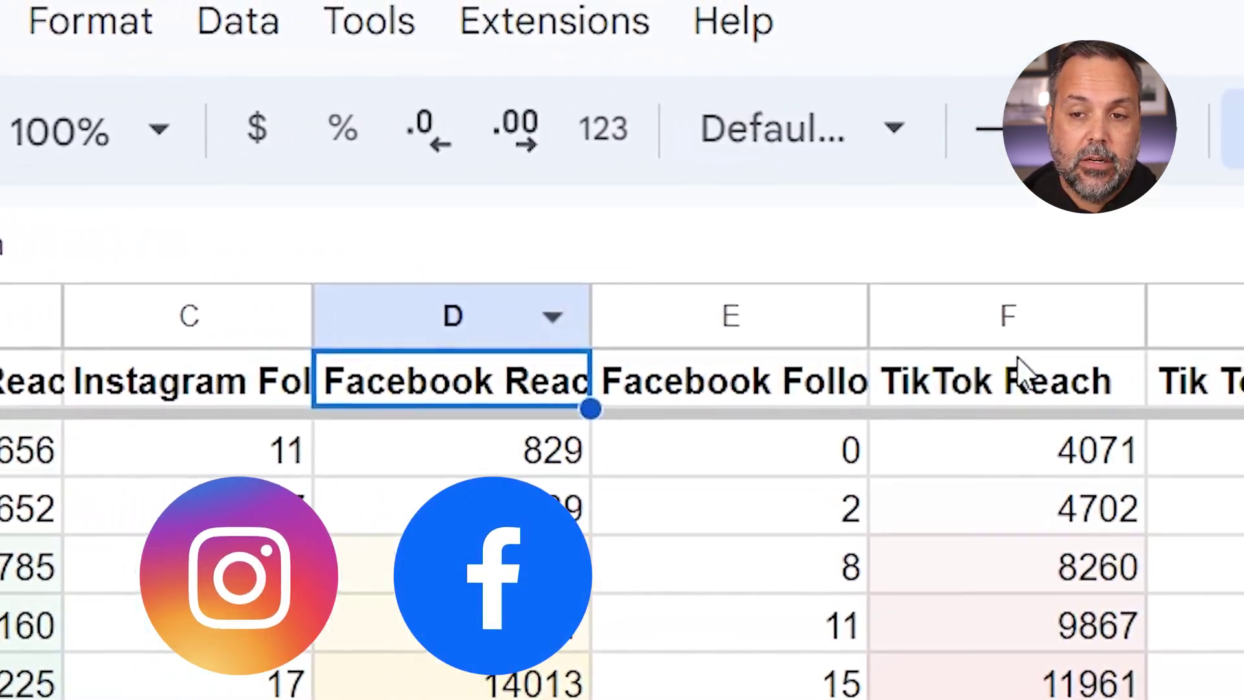
click(1243, 382)
click(1243, 389)
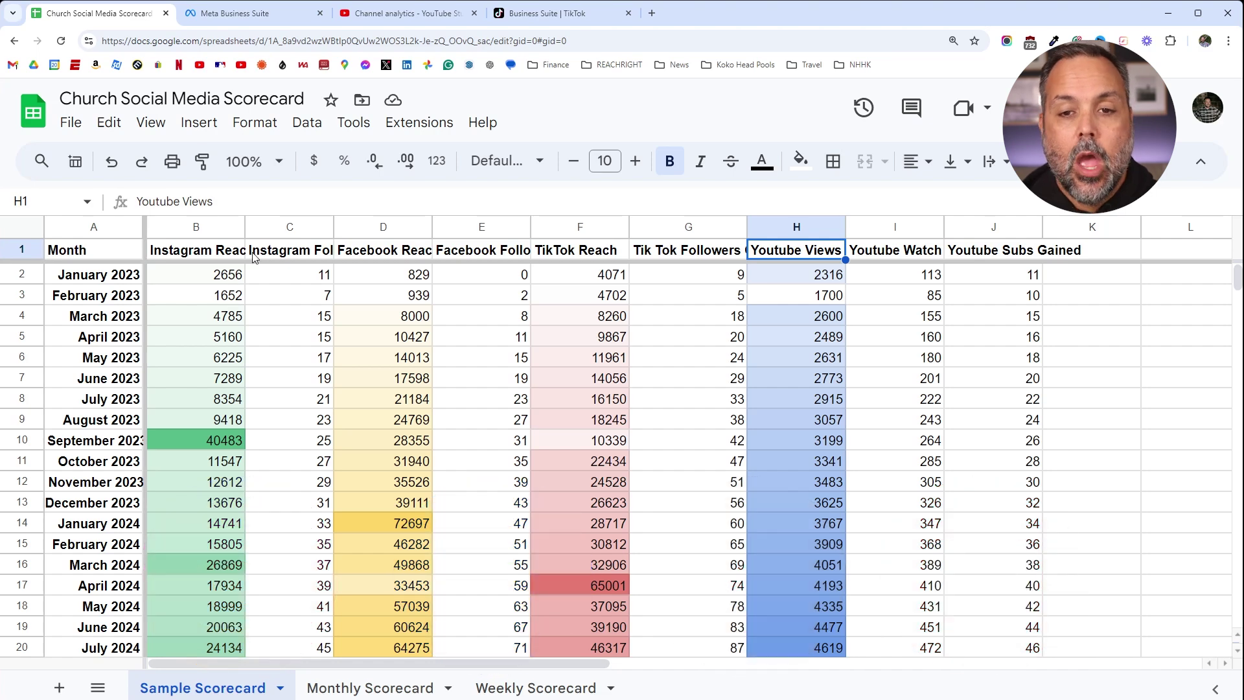
click(227, 256)
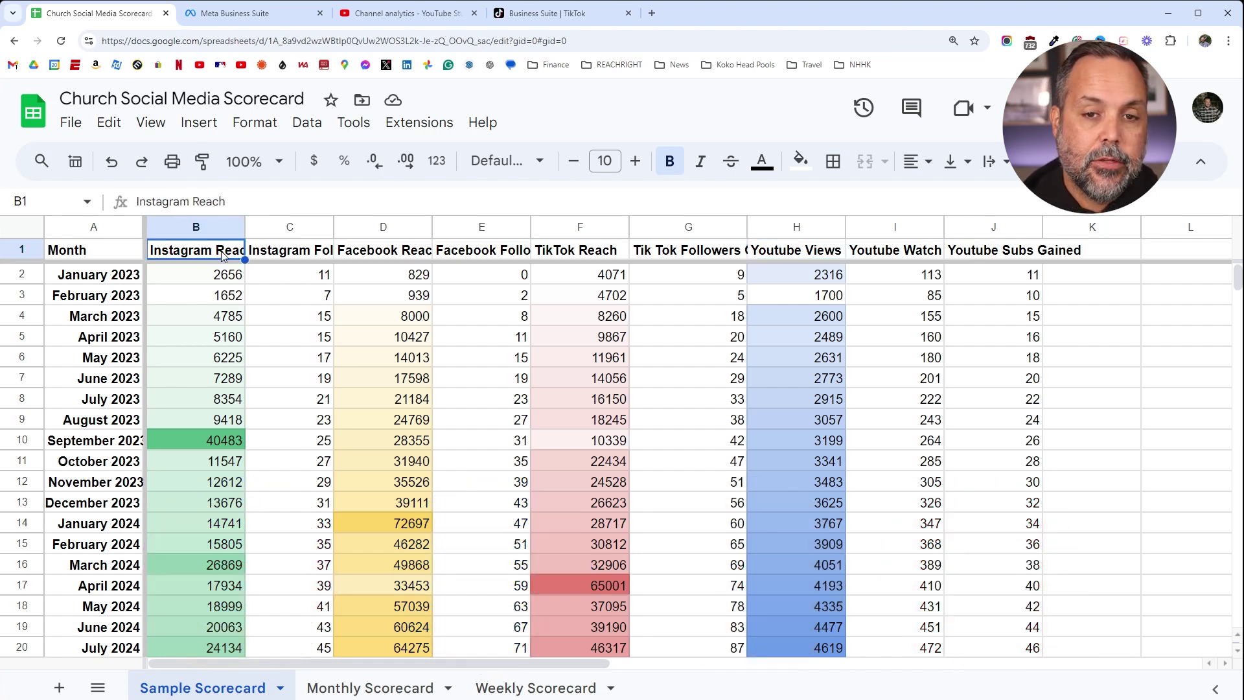
click(288, 256)
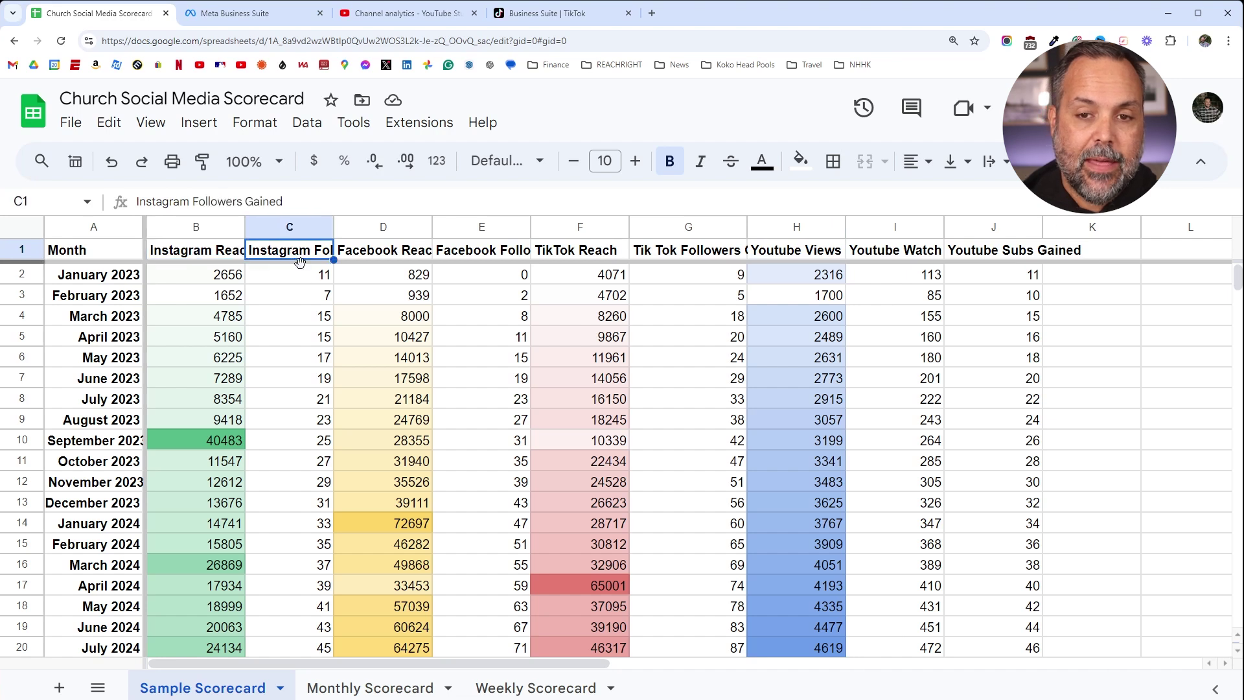
click(401, 251)
click(478, 256)
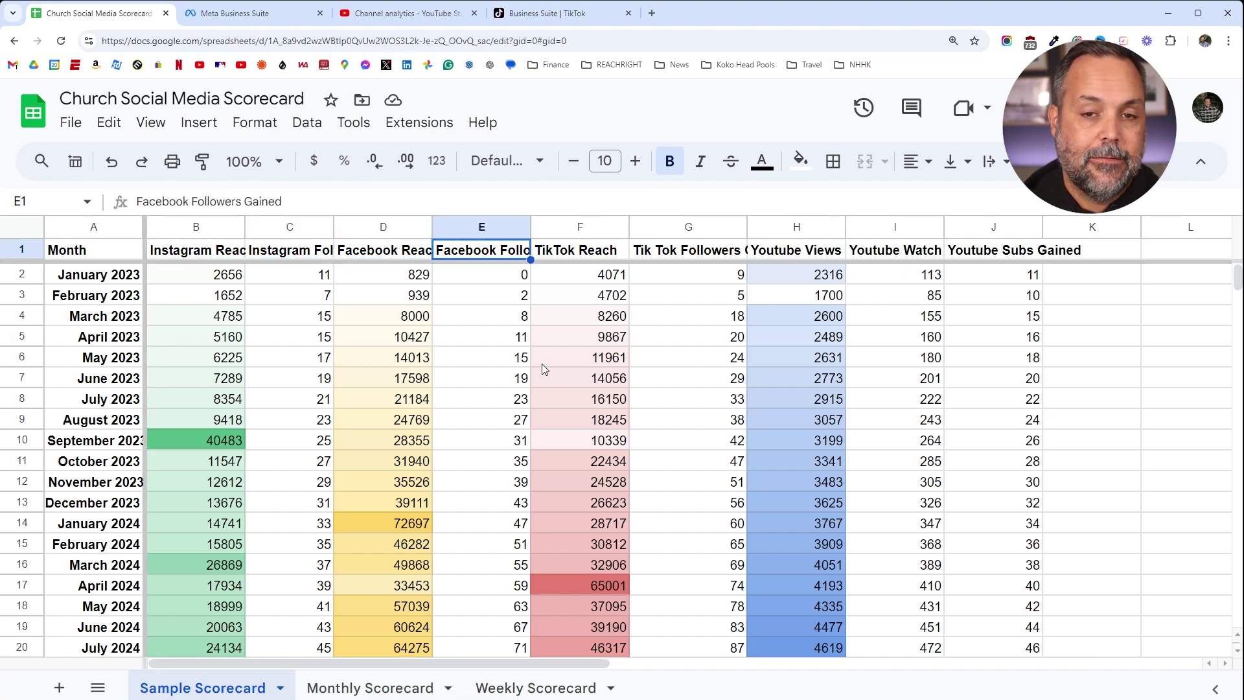
click(579, 257)
click(672, 258)
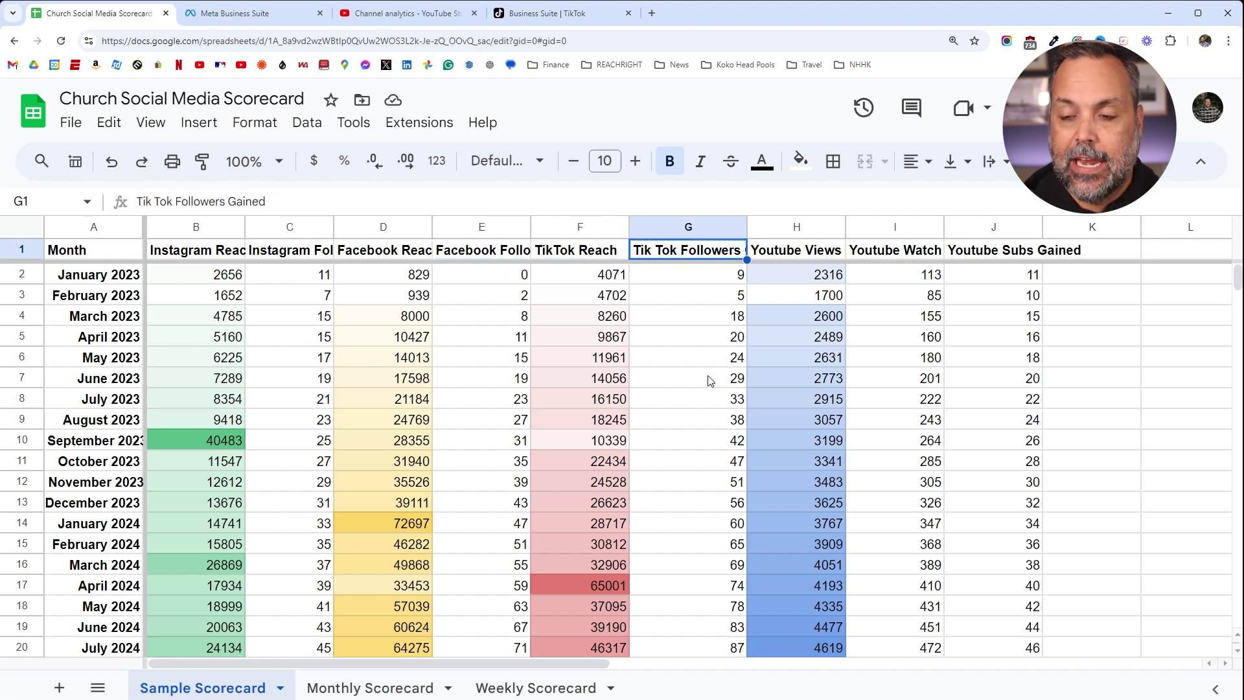
click(782, 256)
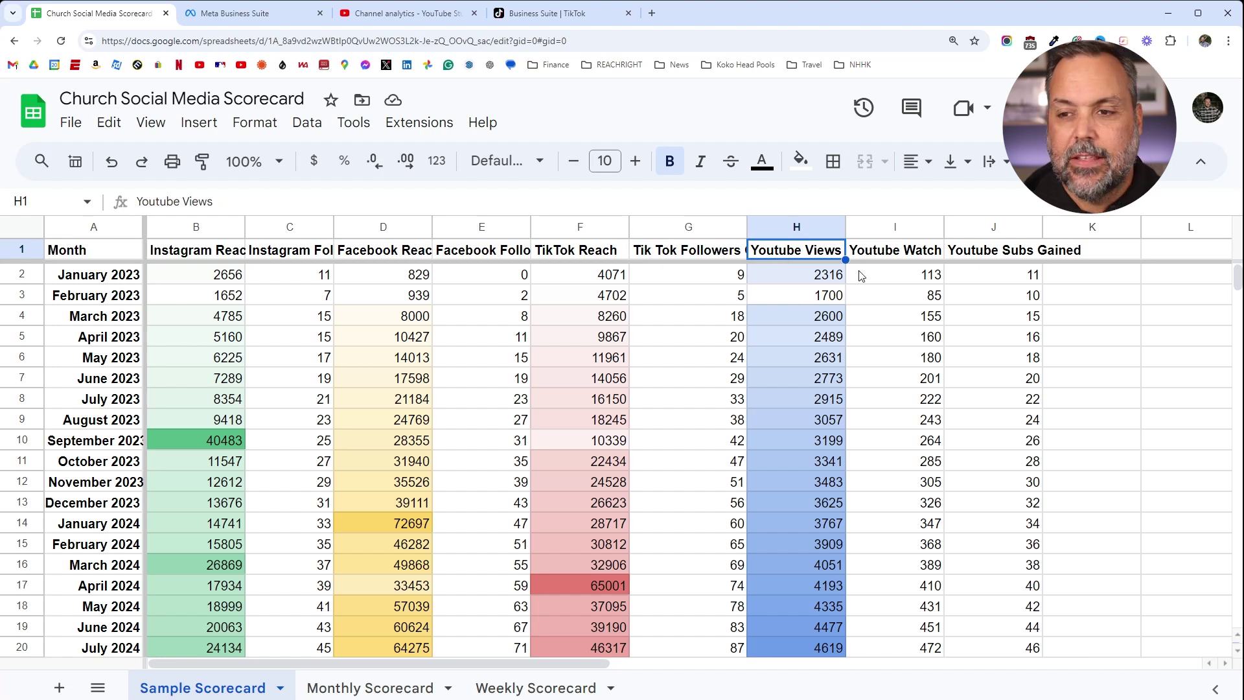
click(900, 251)
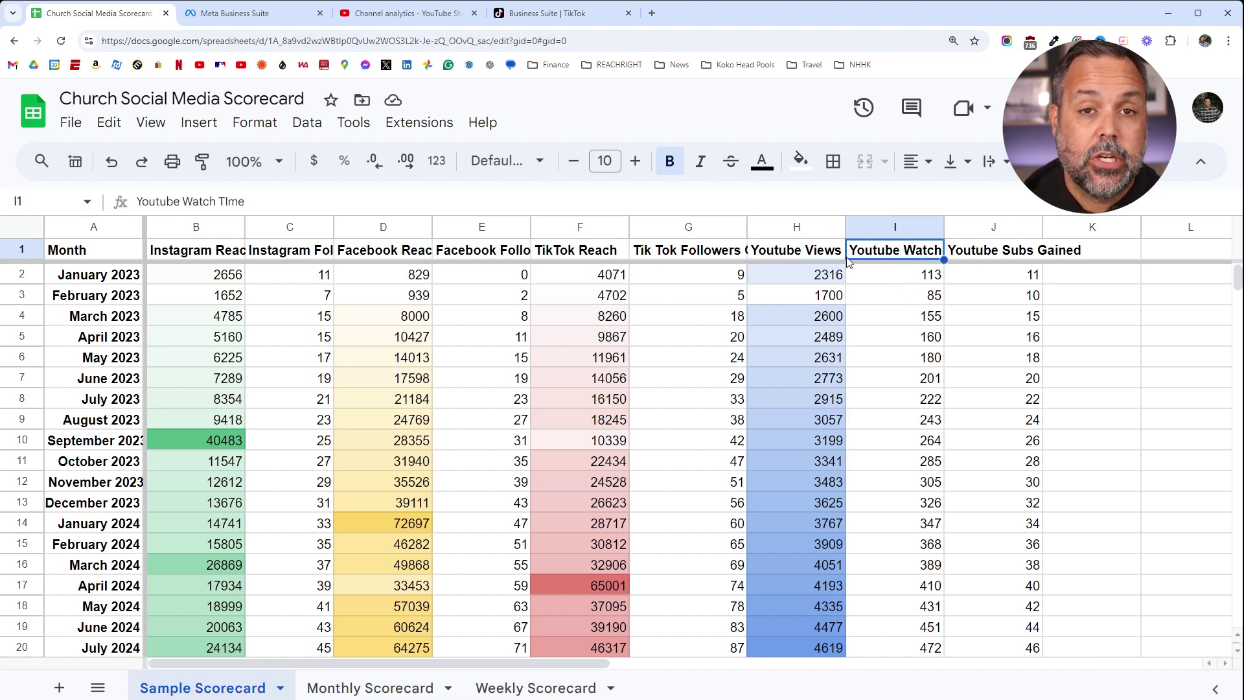
click(998, 259)
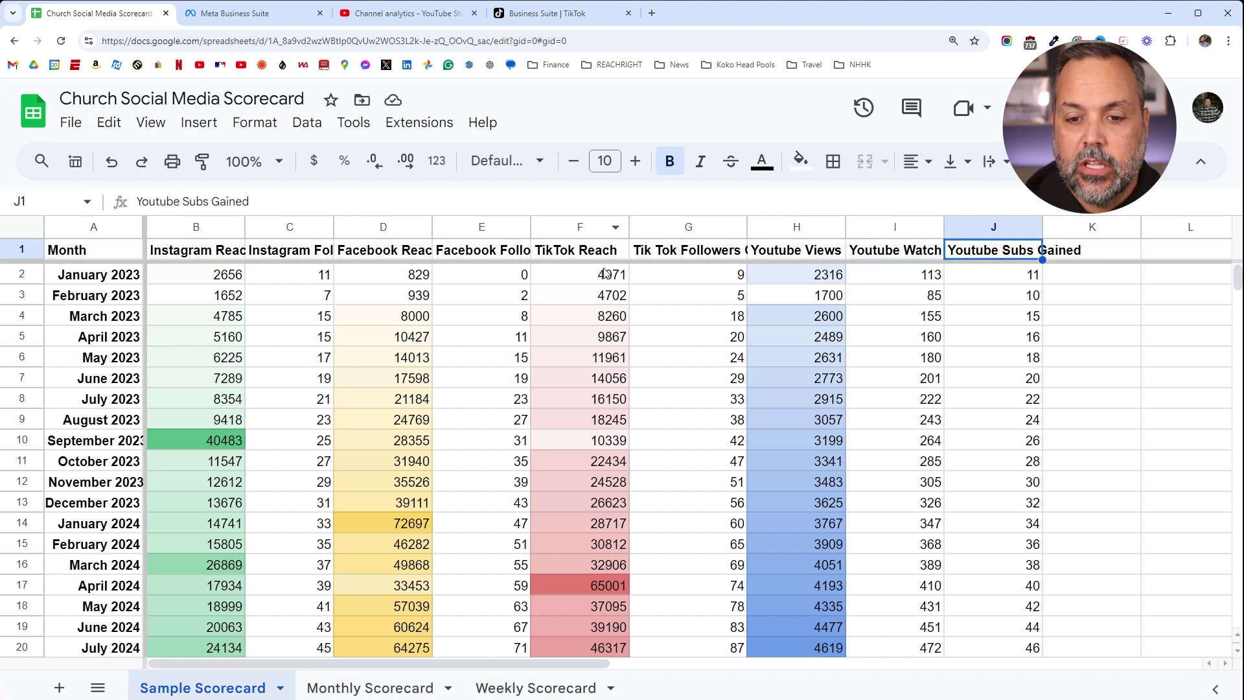
scroll(605, 276, down, 2)
scroll(606, 275, up, 2)
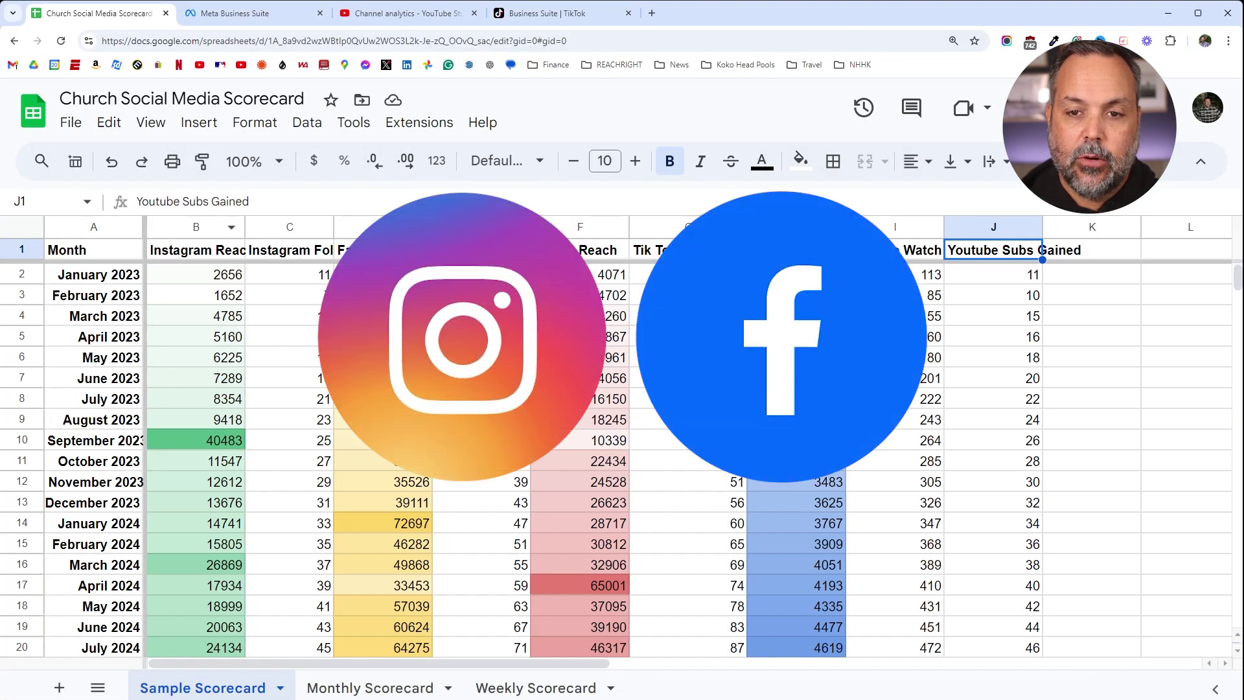
Step: Check Meta Business Suite's Instagram results for Aug 1–31, 2024: reach 239.6K
click(250, 14)
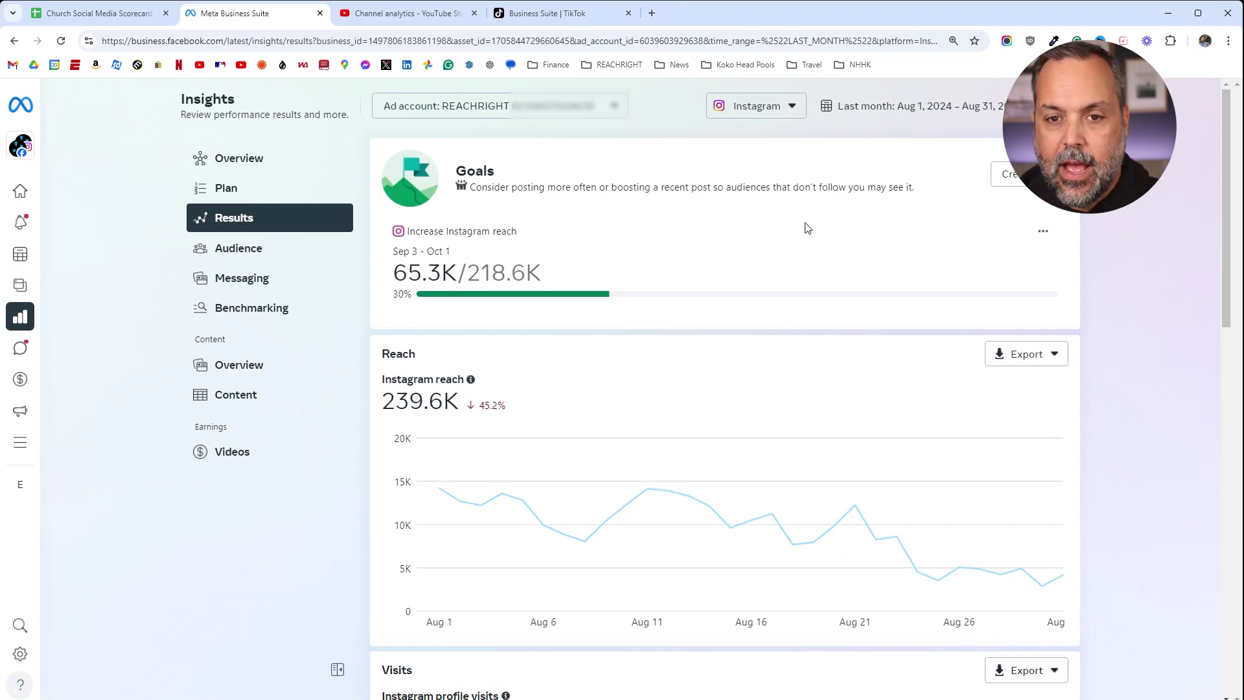
scroll(801, 224, down, 1)
scroll(799, 226, up, 1)
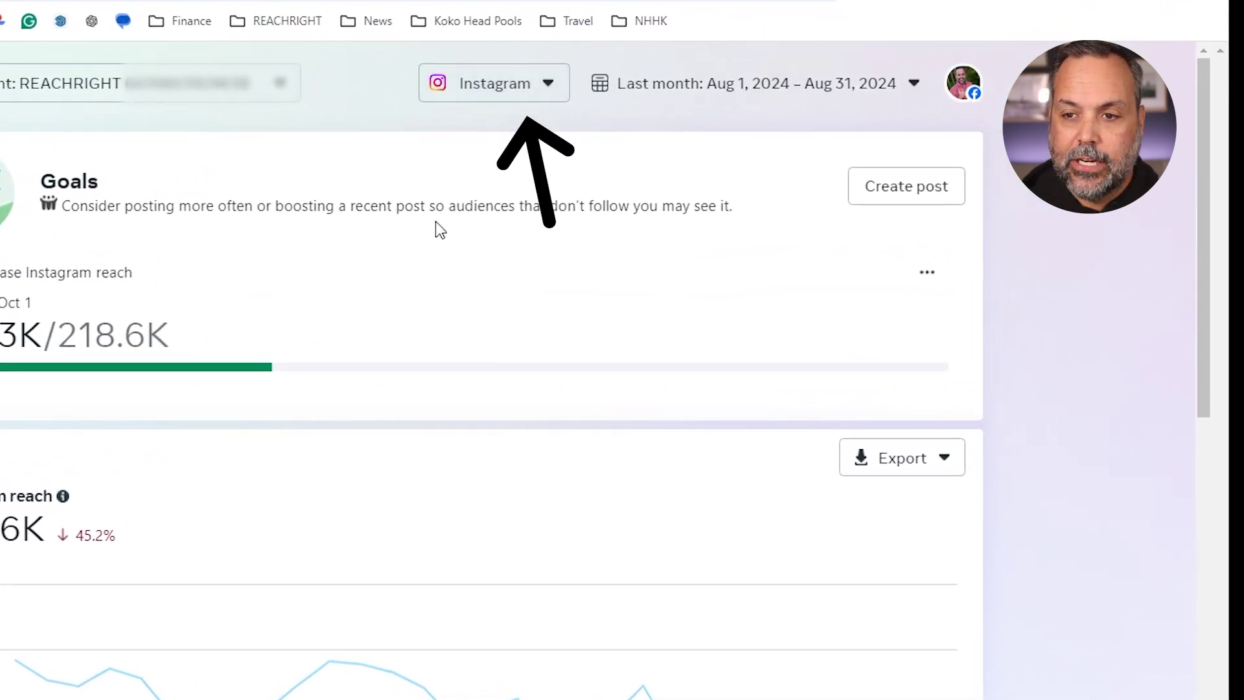
click(837, 95)
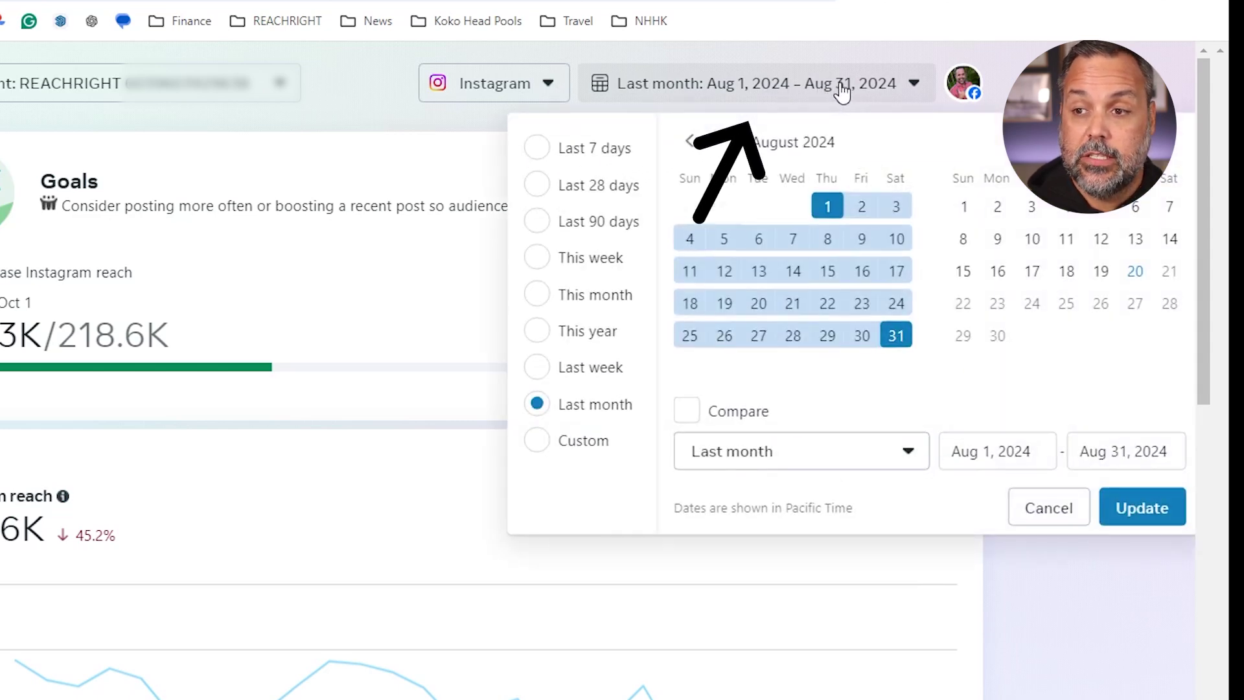
click(841, 92)
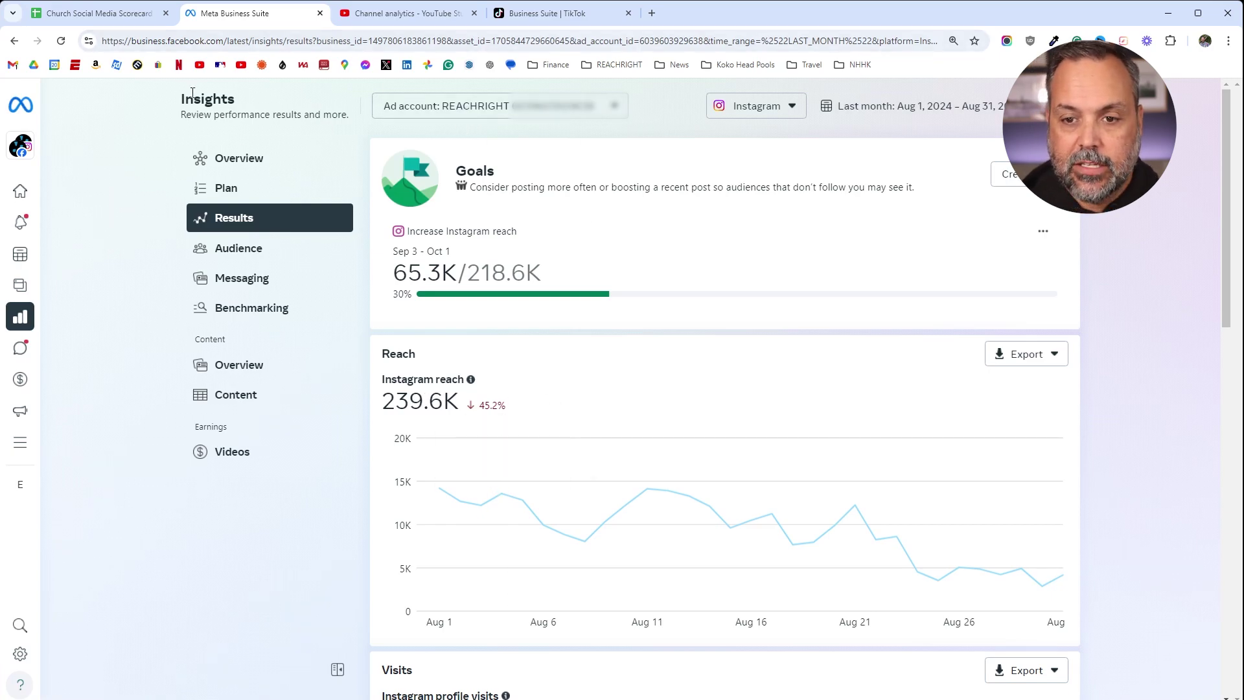
Step: Enter 239600 in B21 as the August 2024 Instagram reach
click(71, 14)
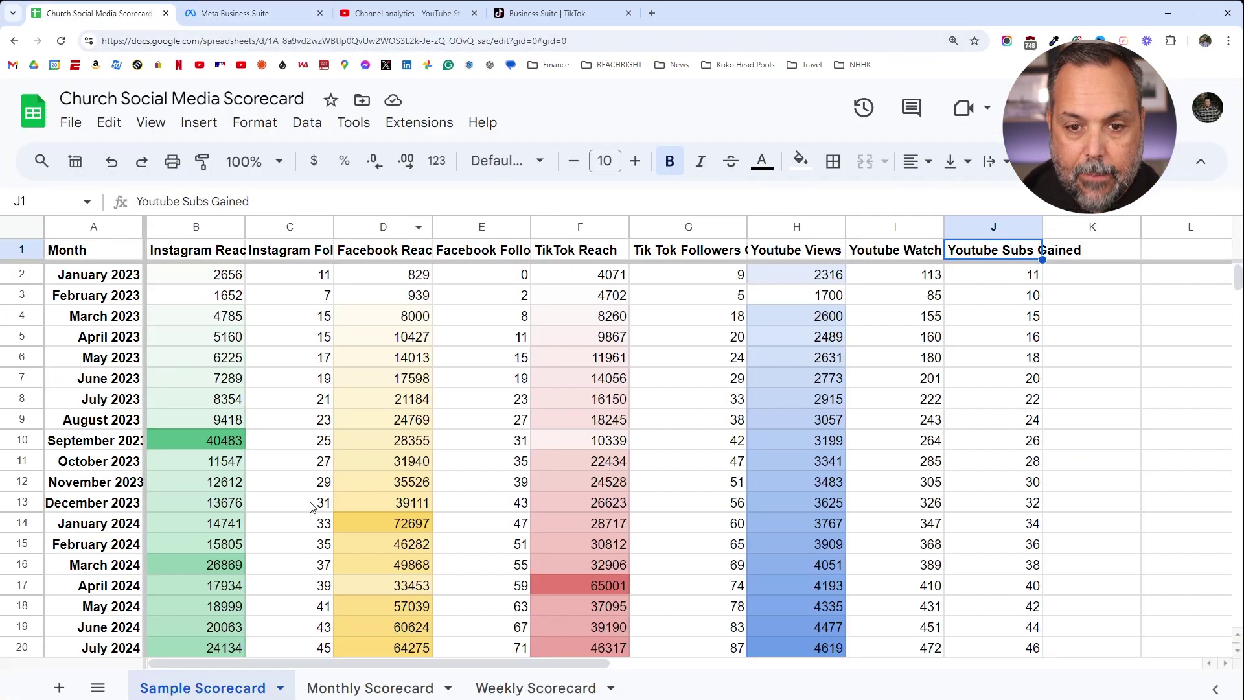
scroll(314, 498, down, 5)
scroll(297, 486, up, 1)
click(216, 480)
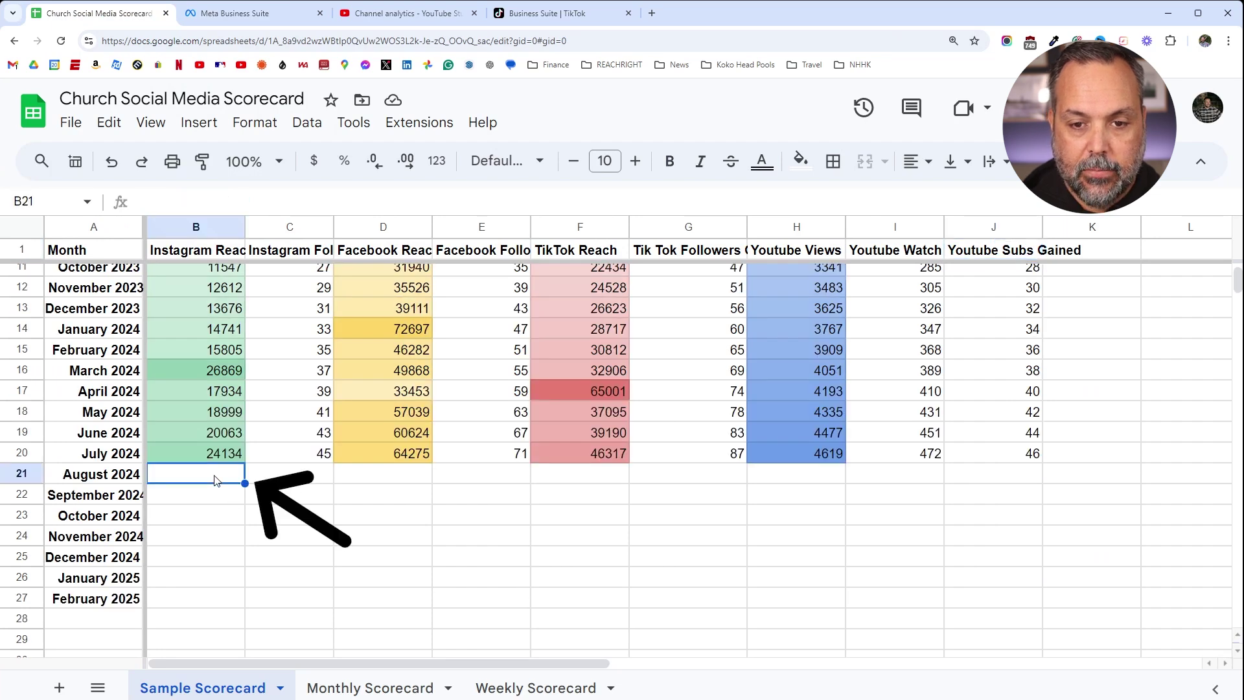
text(239)
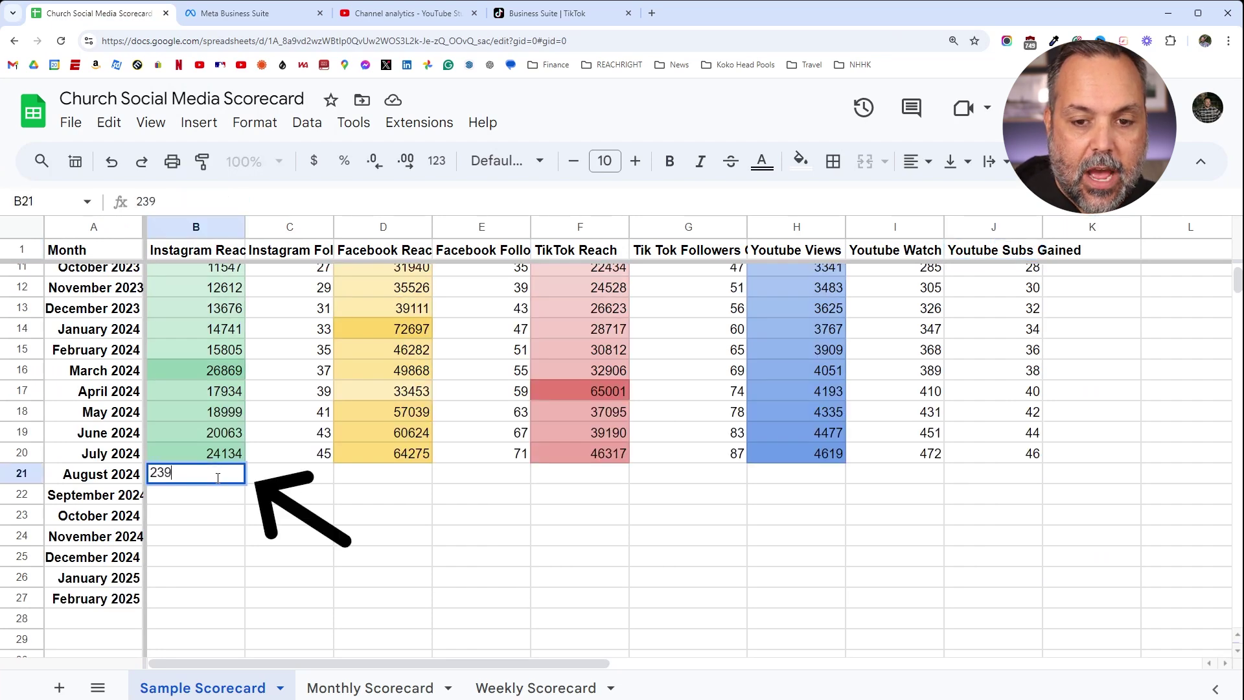
text(600)
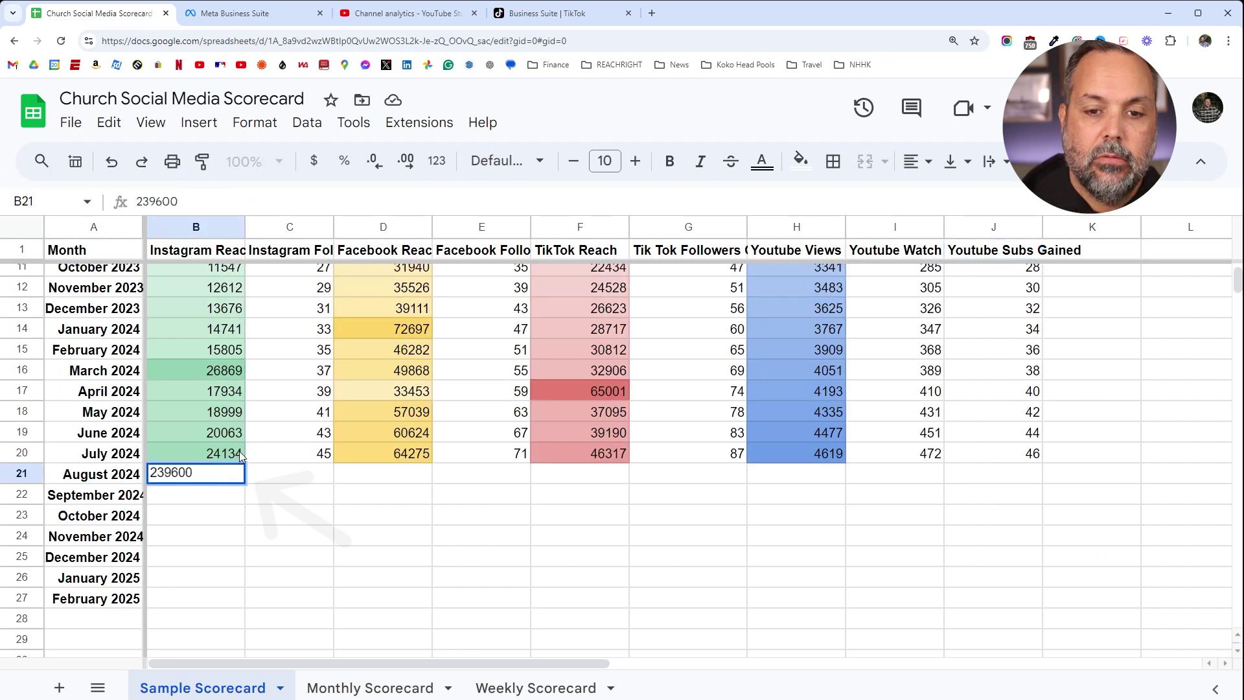
key(Tab)
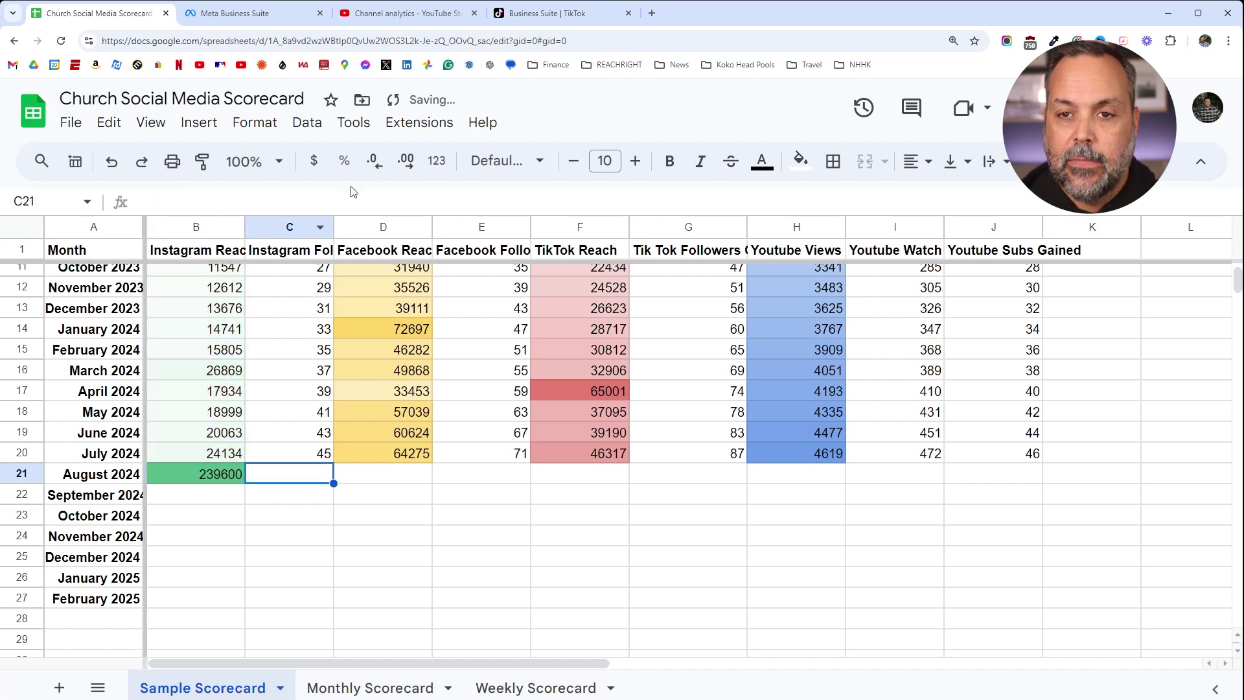
click(202, 14)
Step: Read August's Instagram follows on the Follows card: 238, down 60.7%
scroll(583, 369, down, 5)
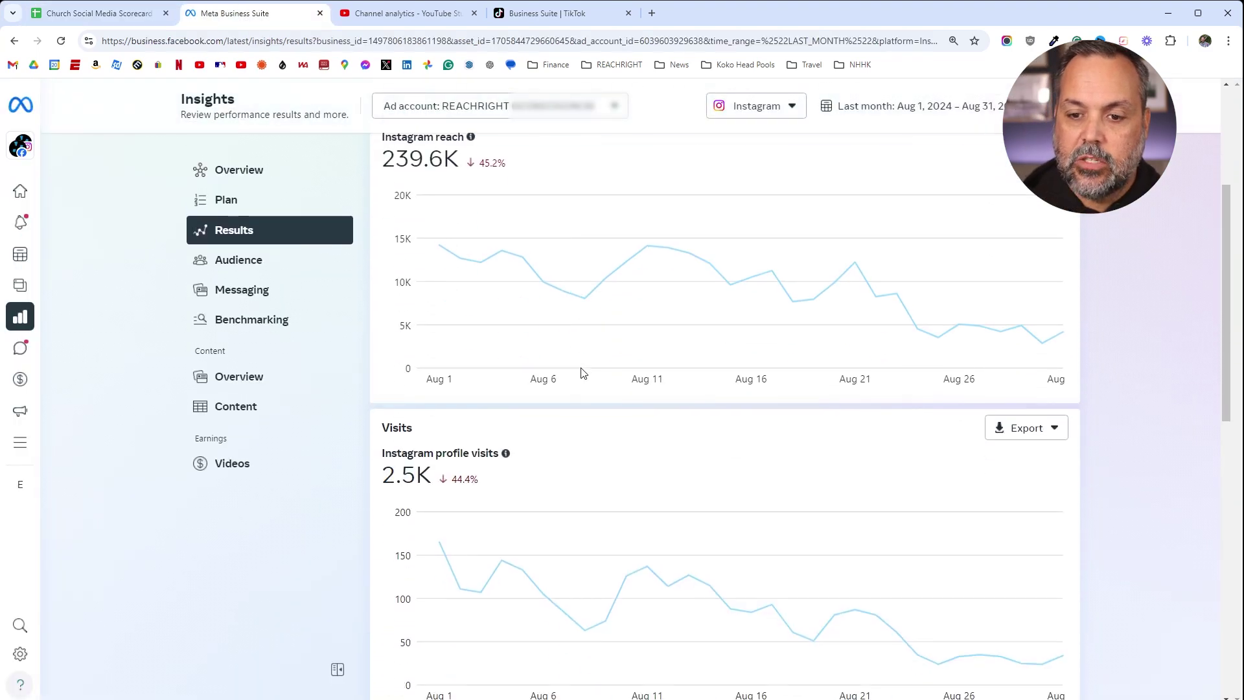
scroll(595, 364, down, 5)
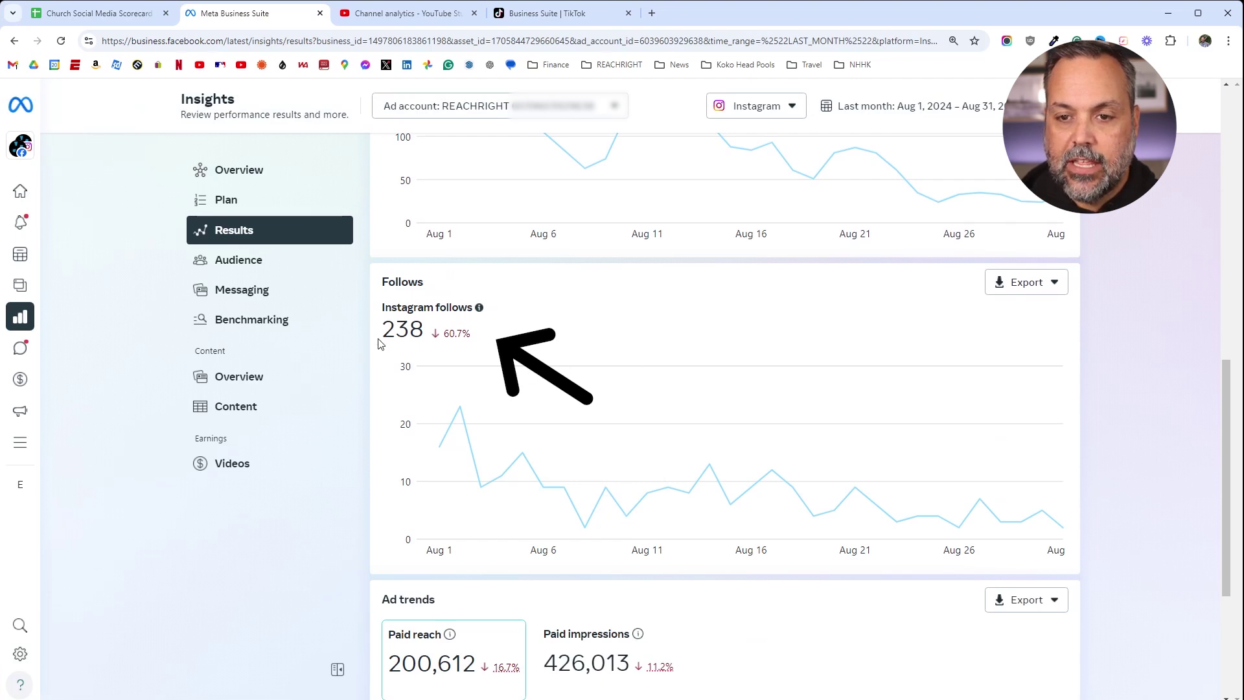
mouse_move(439, 341)
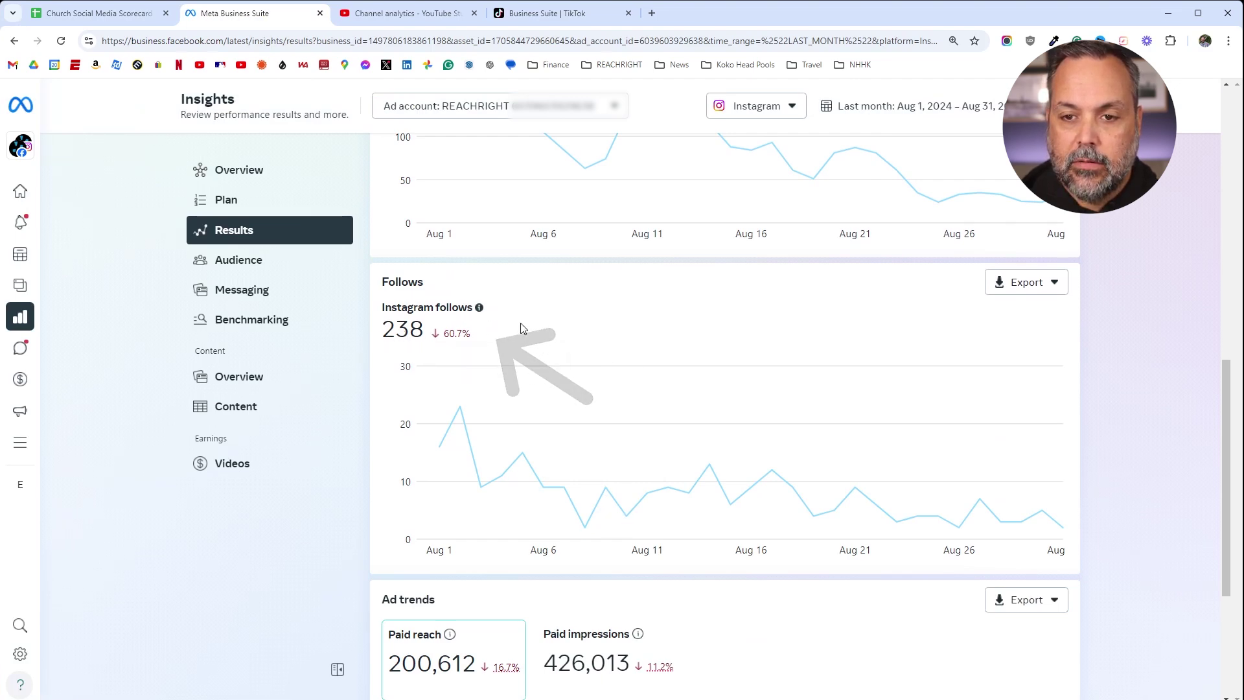
scroll(508, 329, down, 4)
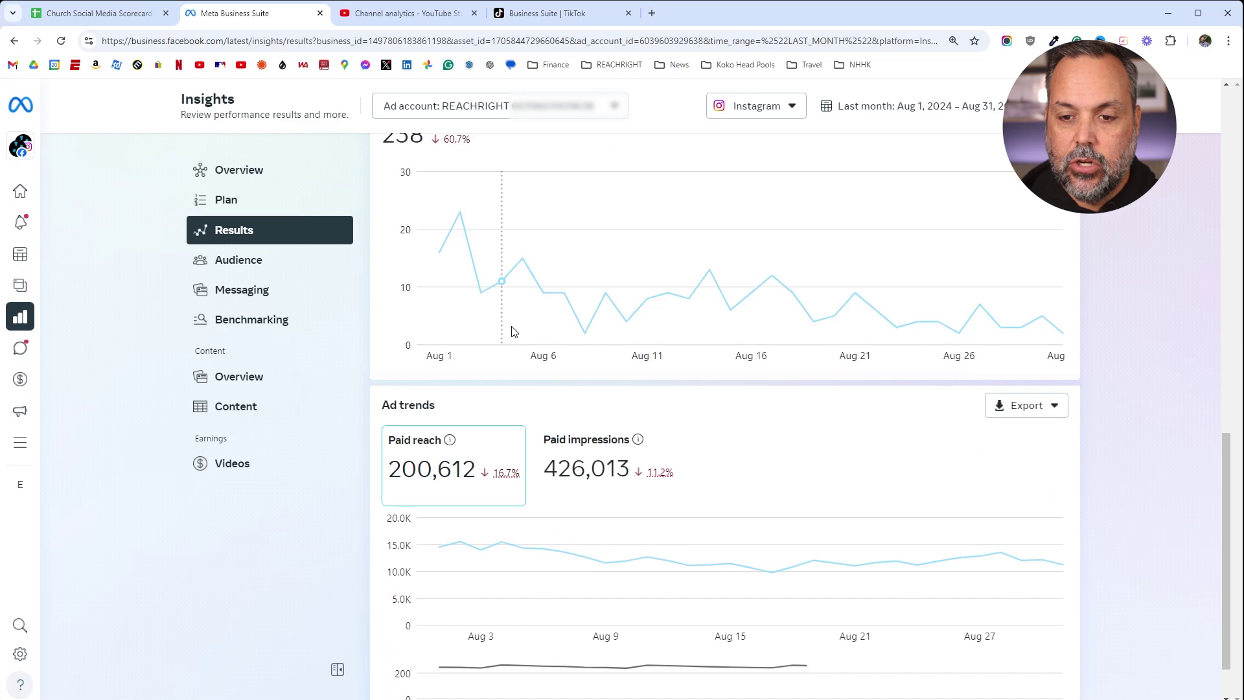
scroll(509, 328, up, 3)
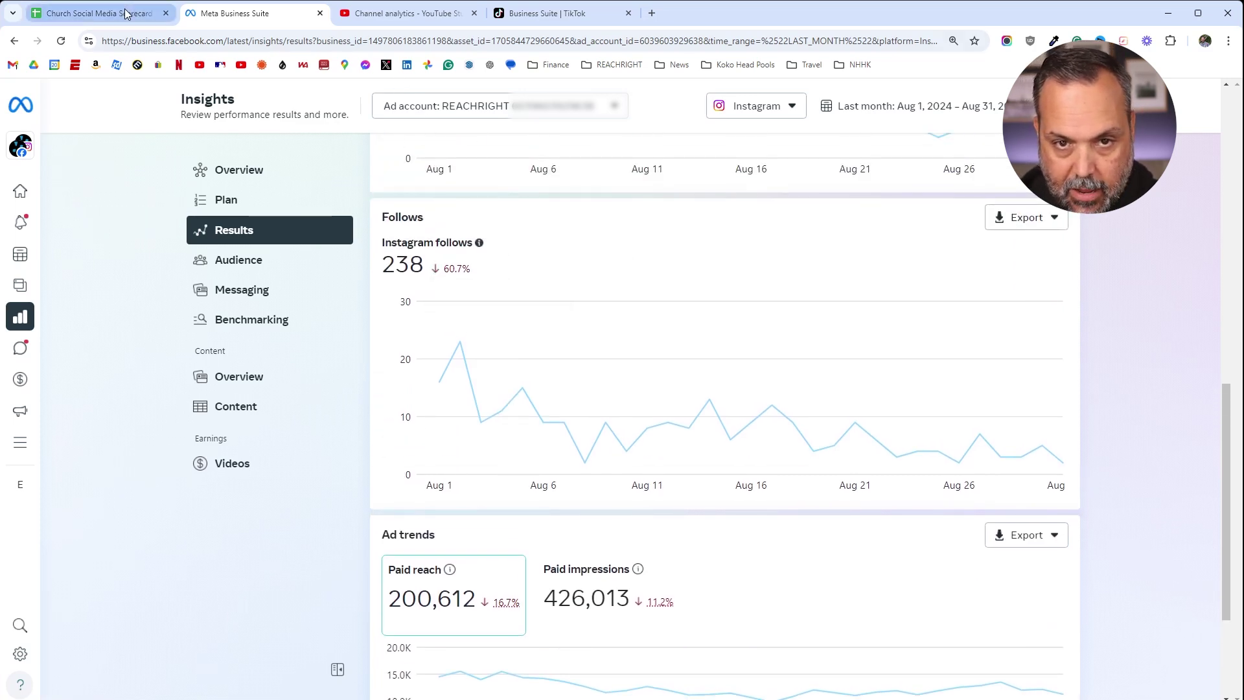
Step: Enter 238 in C21 as August 2024 Instagram followers gained
click(101, 17)
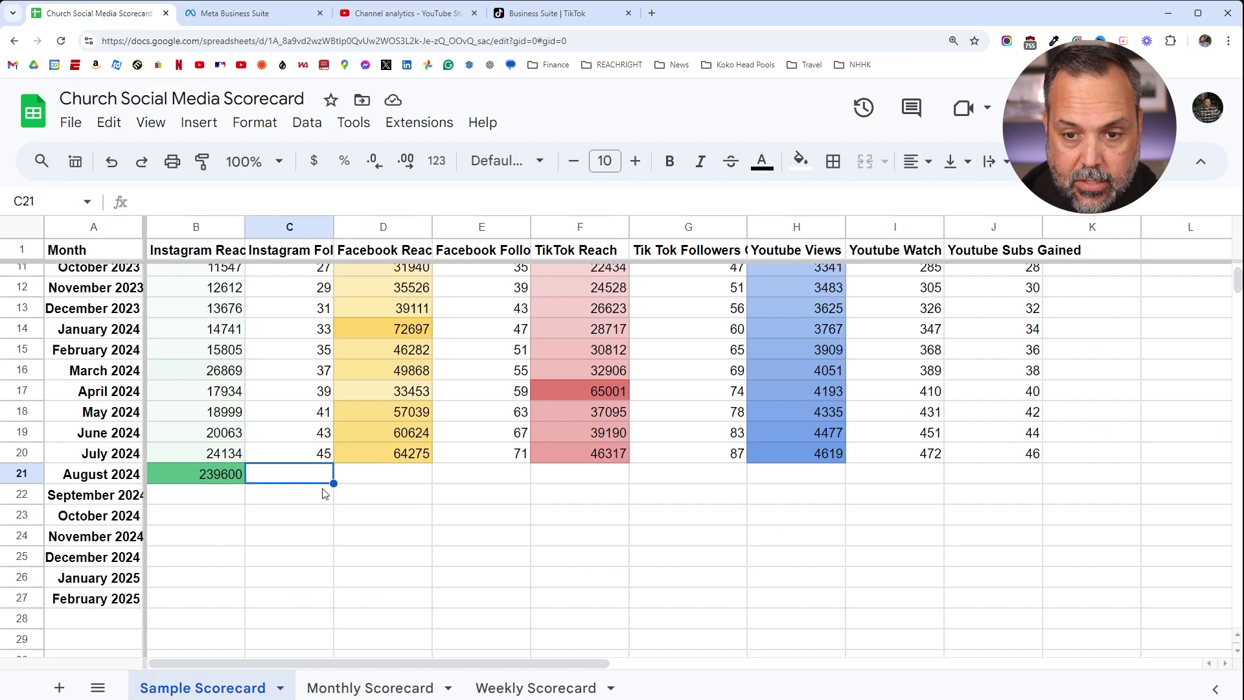
text(238)
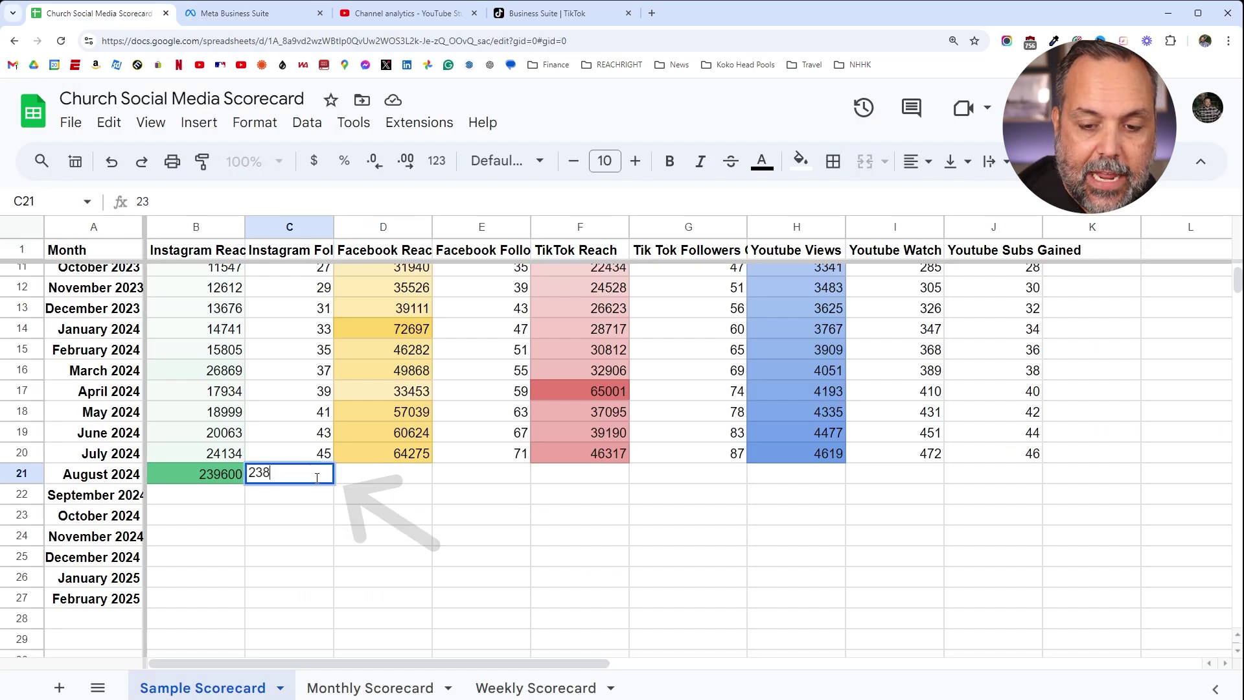
click(374, 480)
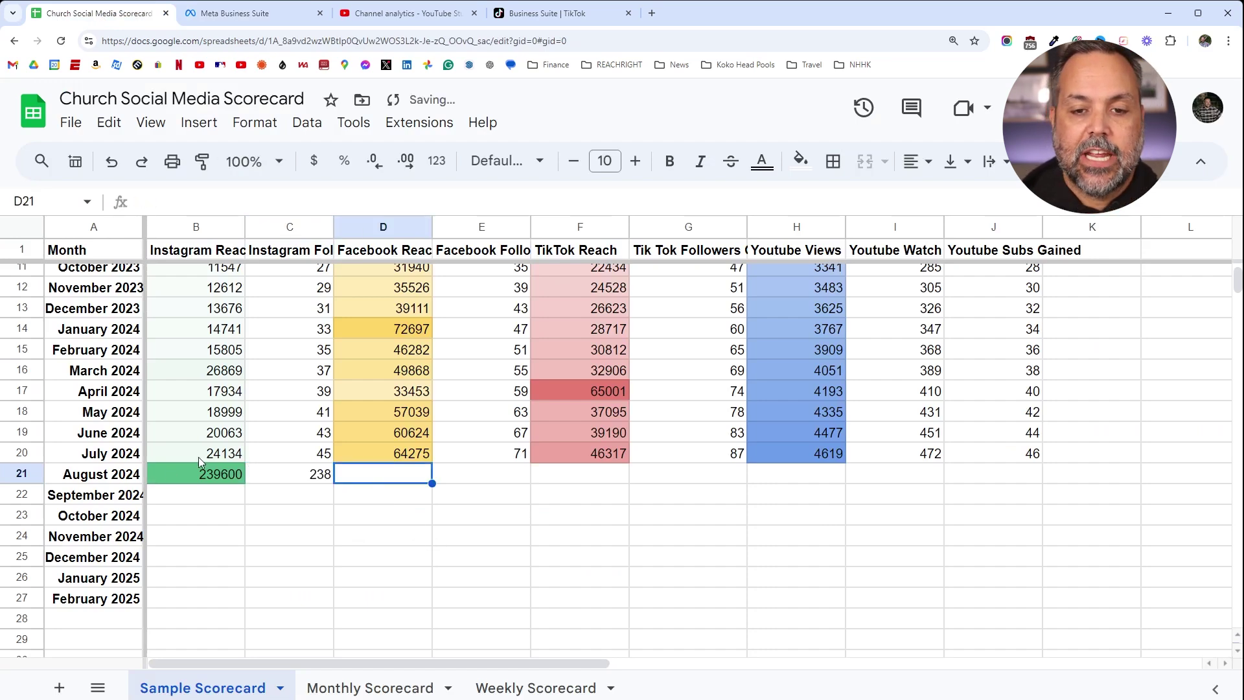
scroll(245, 468, up, 1)
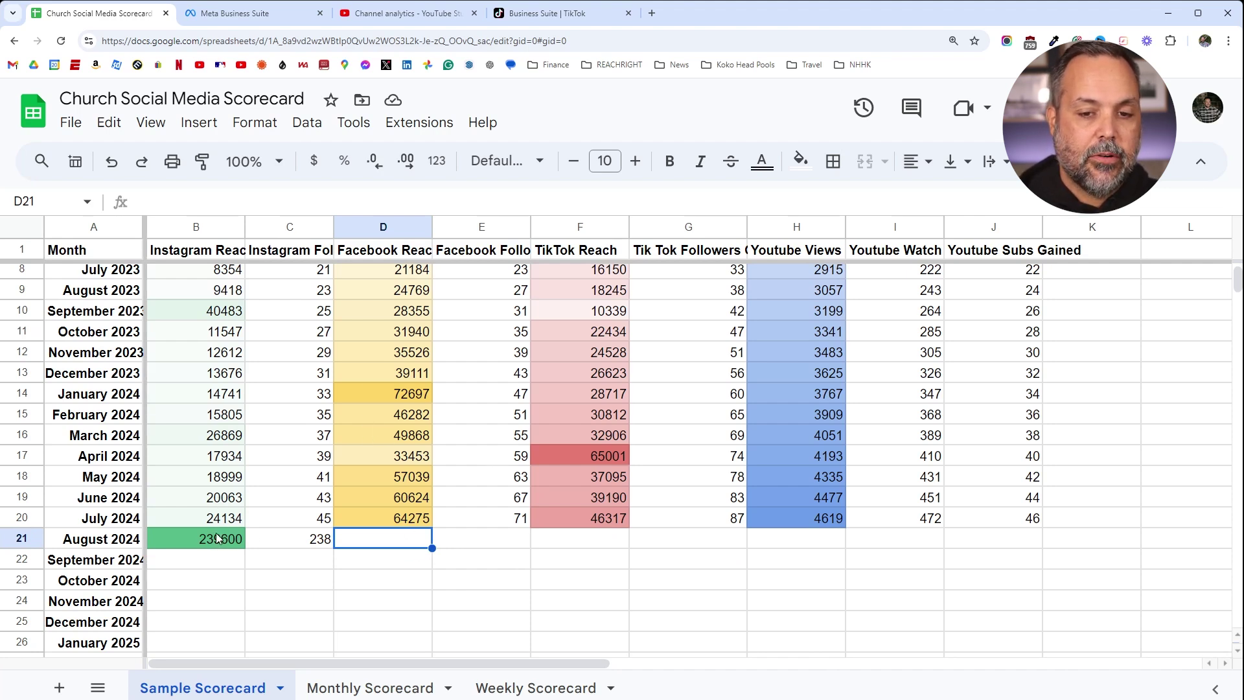
scroll(204, 334, up, 2)
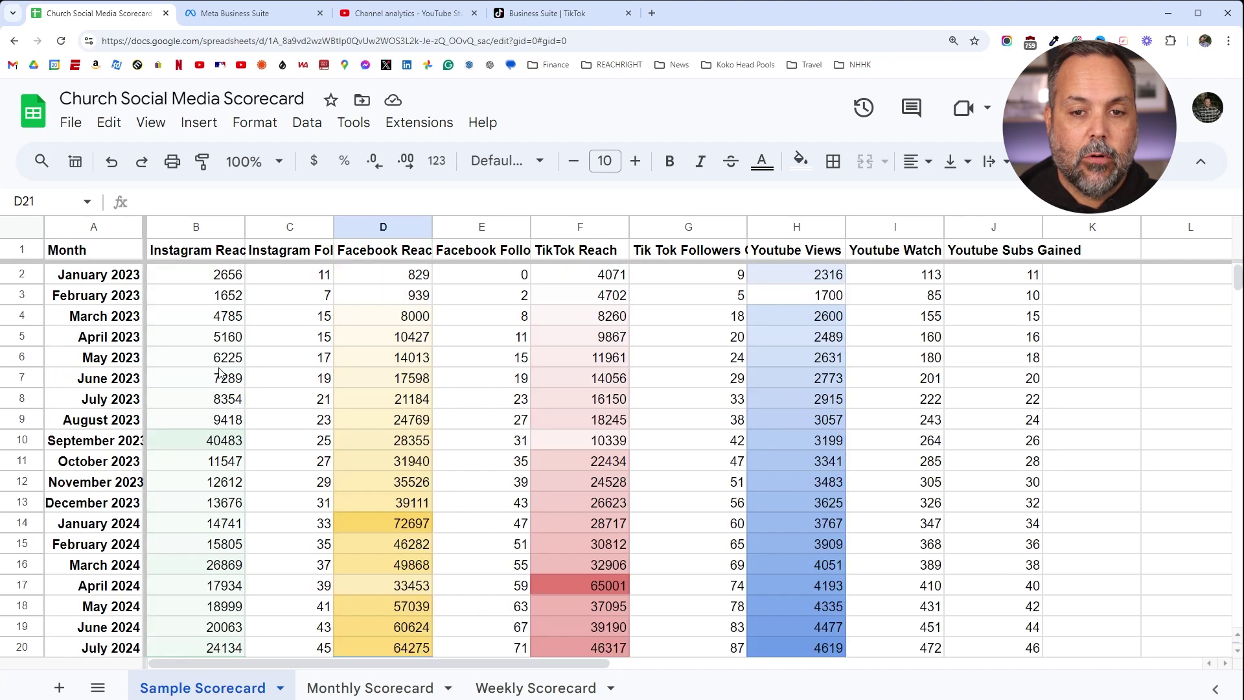
scroll(206, 447, down, 1)
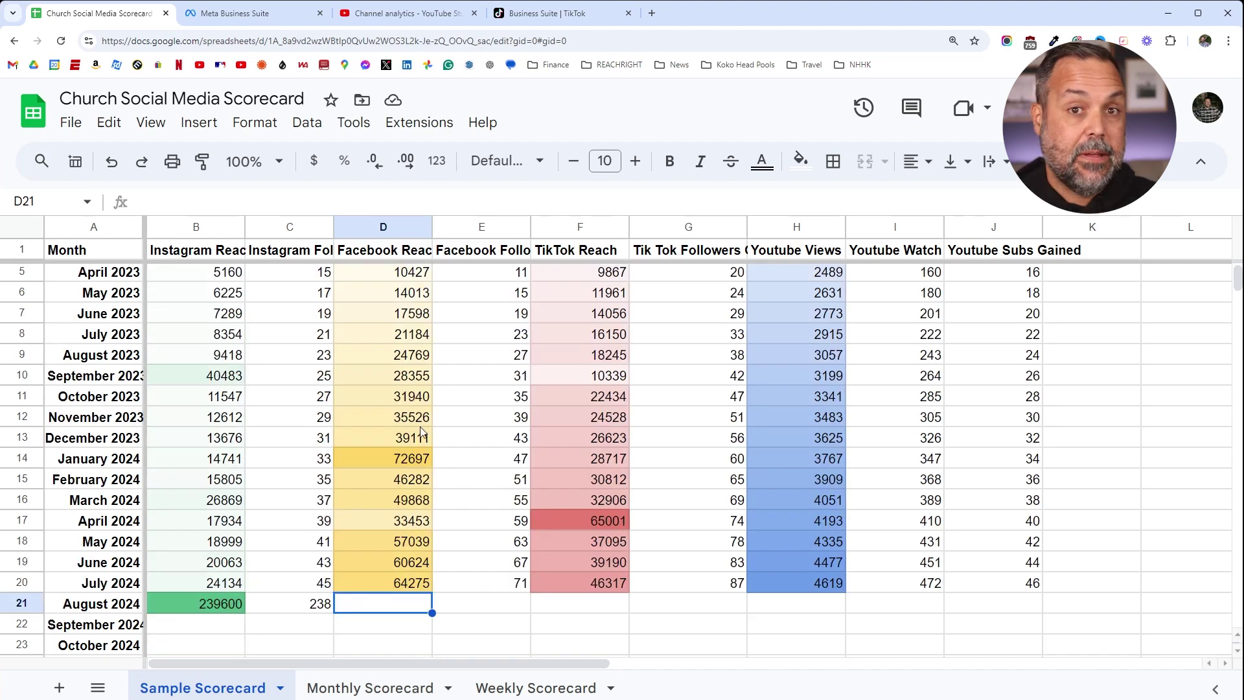
Step: Switch Meta insights to Facebook and read August's 184.4K reach
click(266, 18)
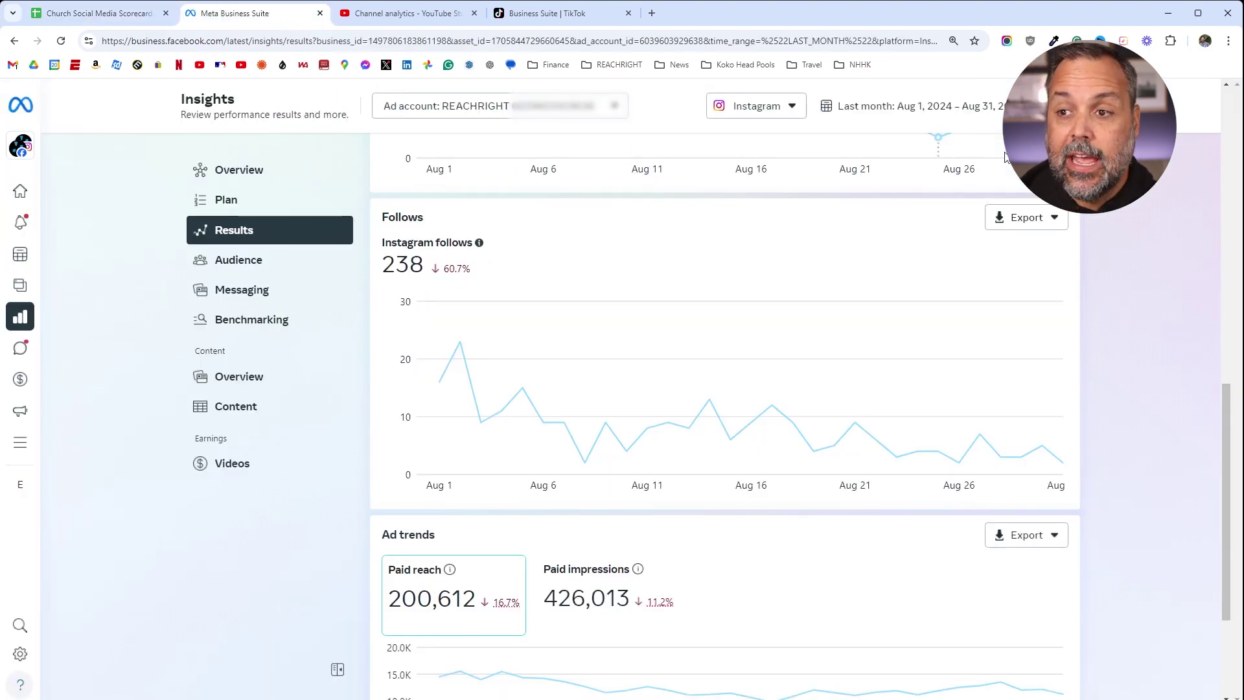
click(778, 112)
click(759, 137)
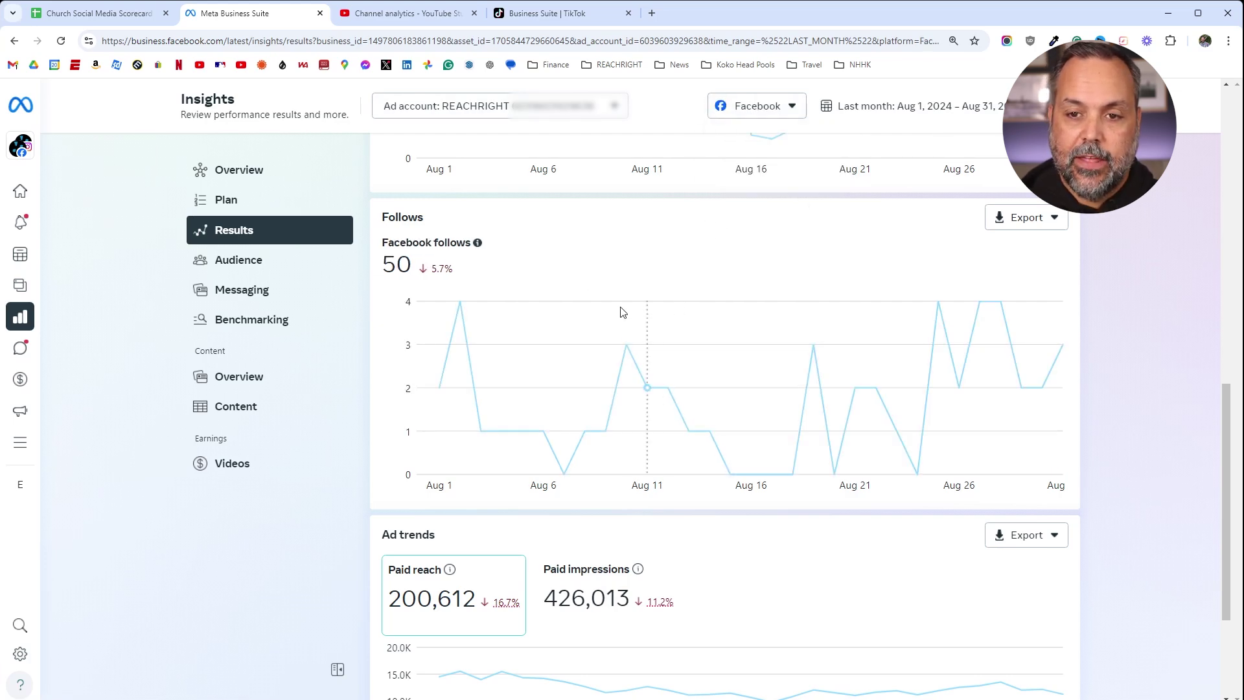
scroll(599, 285, up, 8)
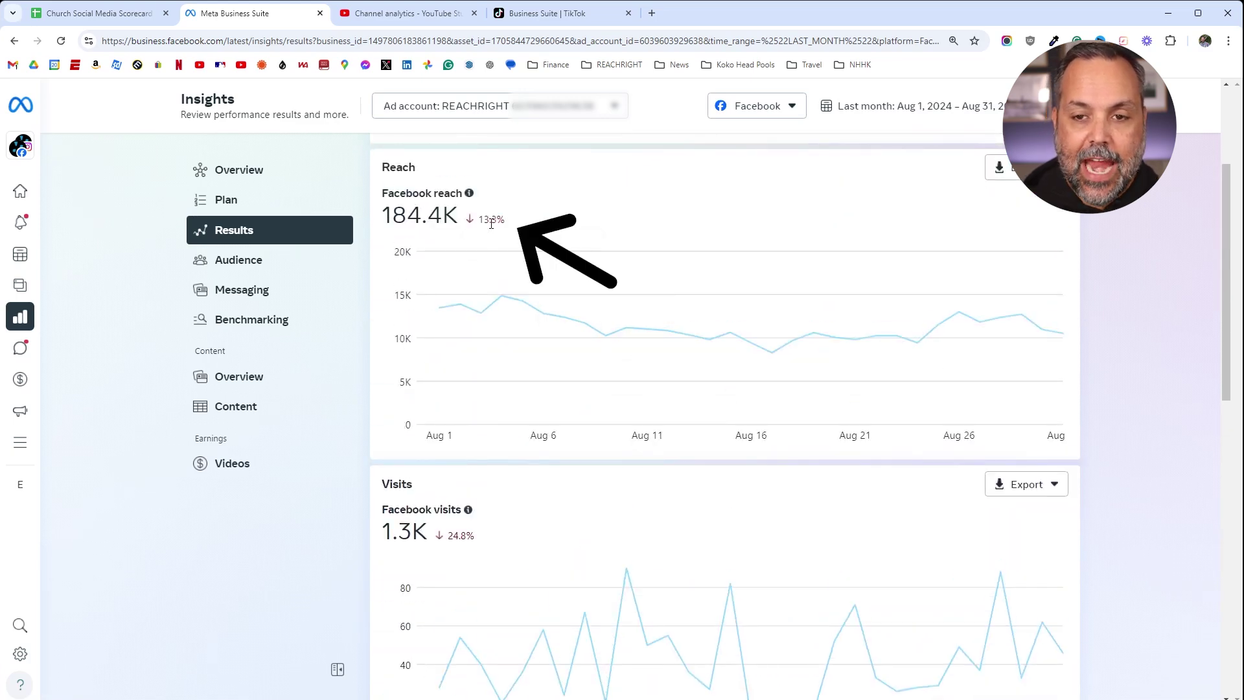
click(97, 13)
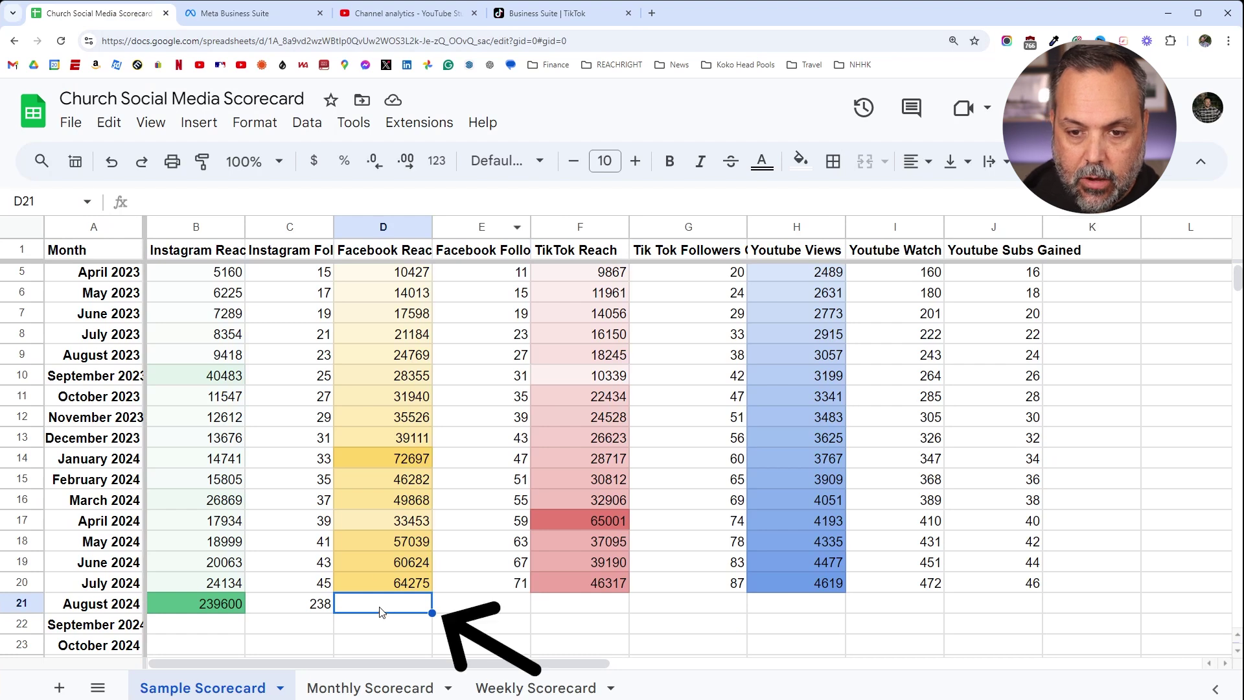
Step: Enter August 2024 Facebook reach 184400 in D21 and follows 50 in E21
text(184400)
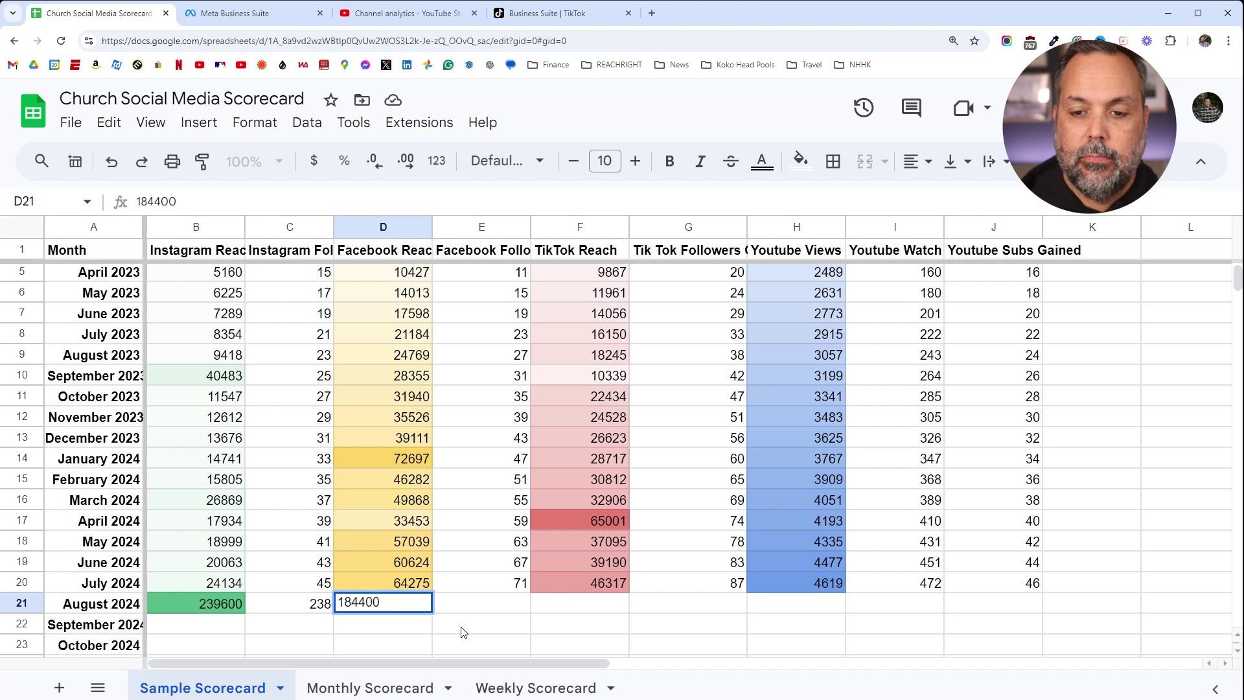
click(479, 611)
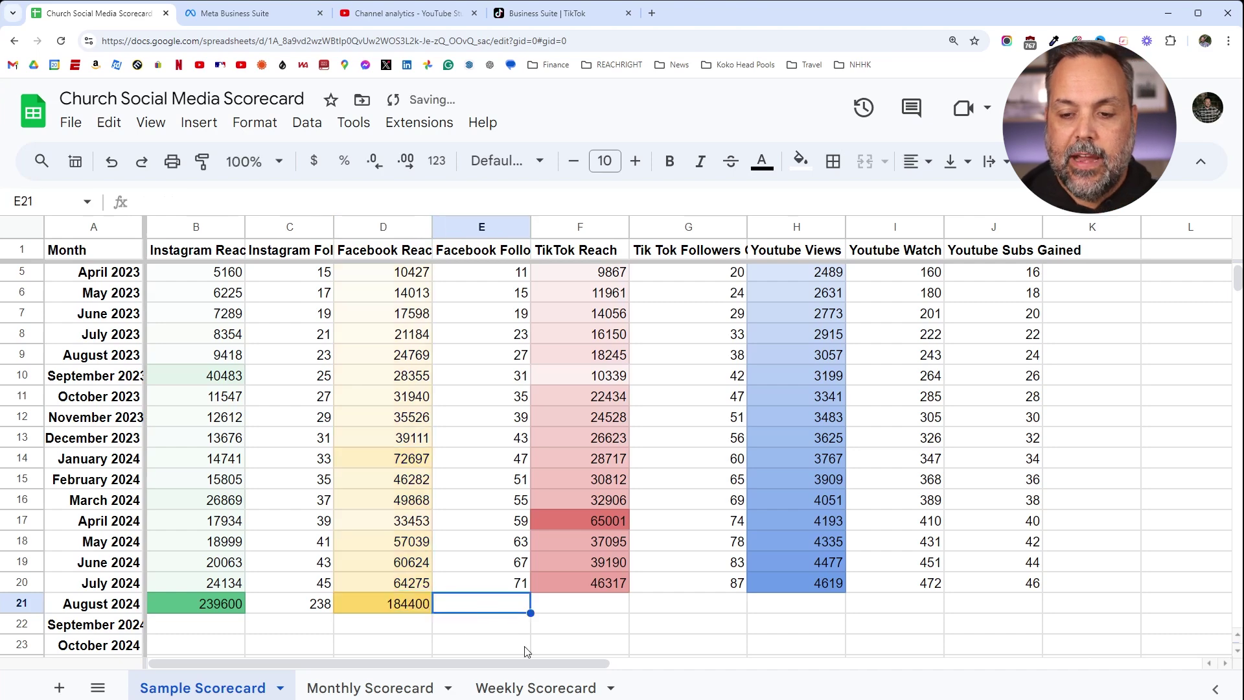
click(228, 12)
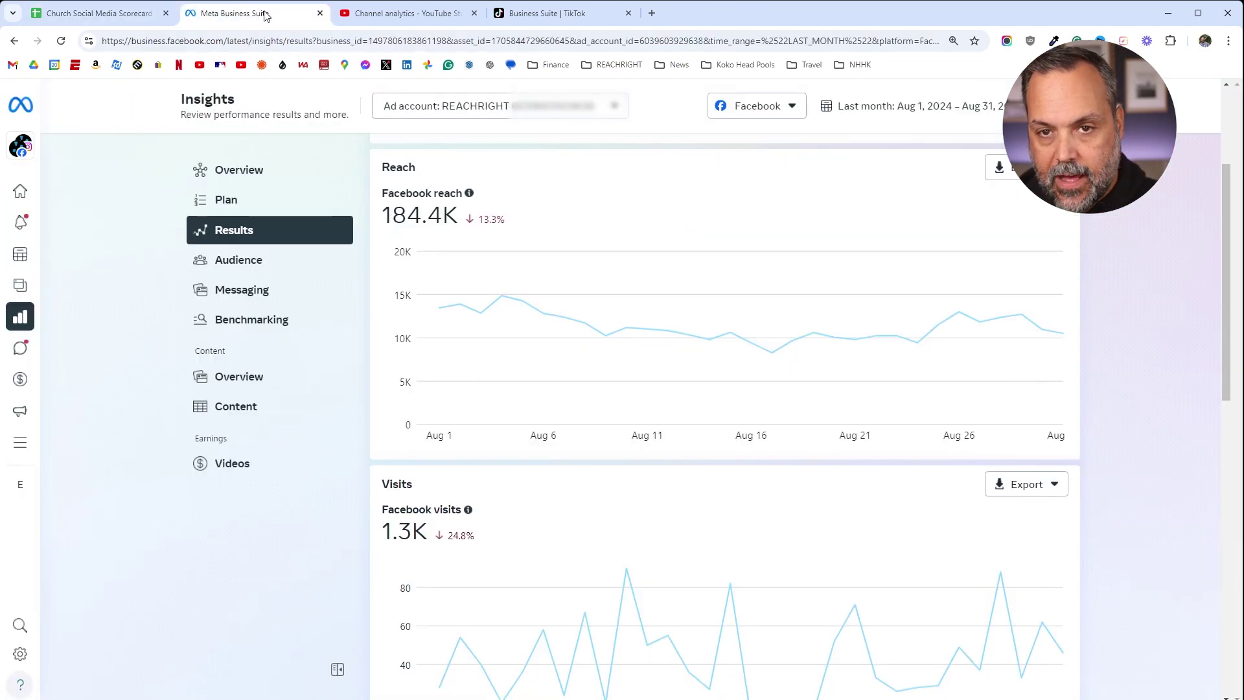
scroll(654, 363, down, 5)
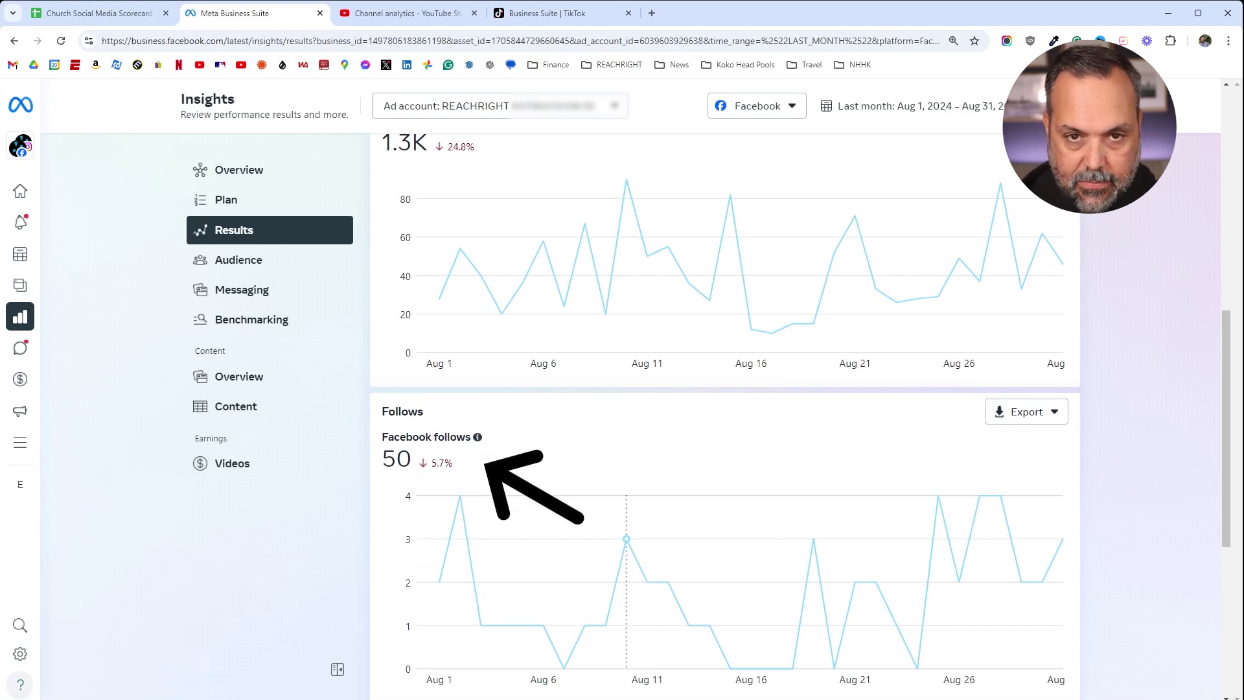
click(76, 14)
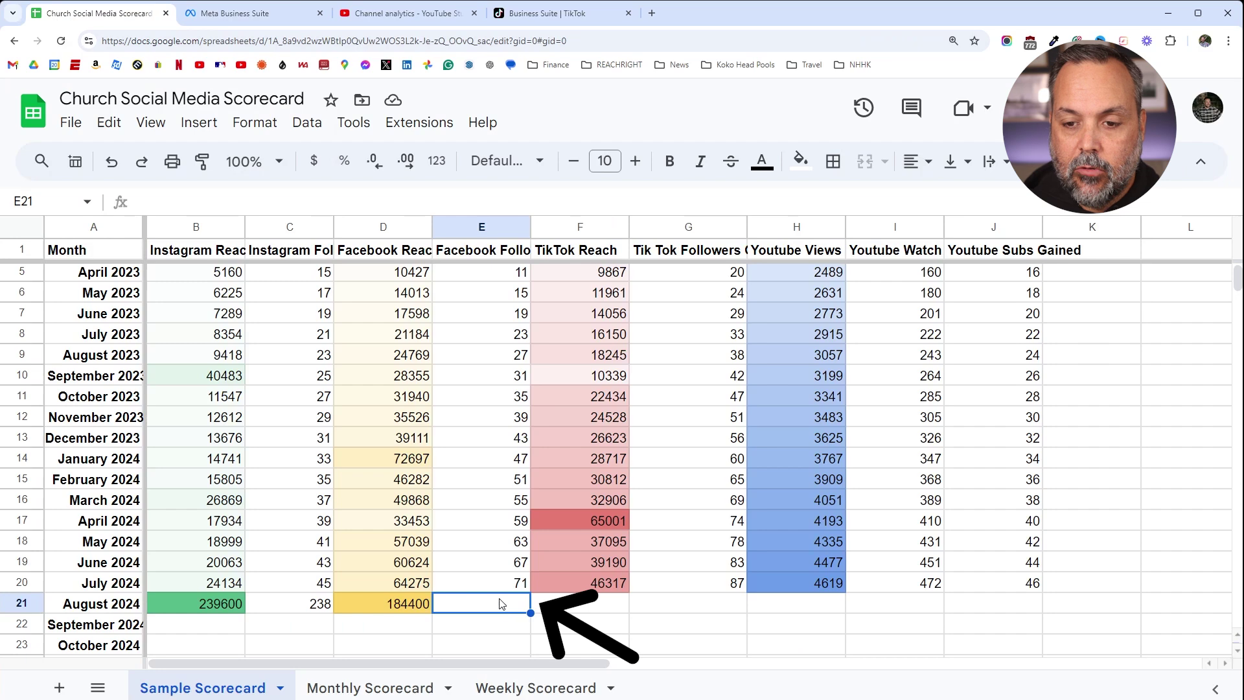
text(50)
click(588, 608)
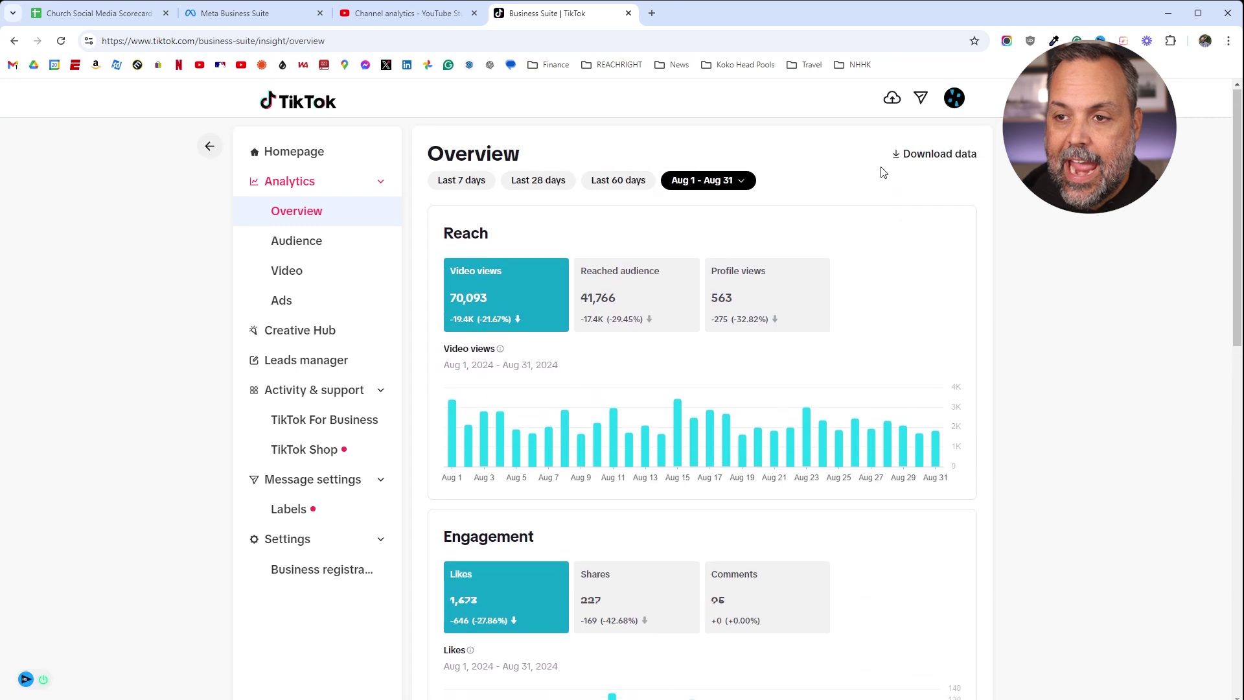
Step: Apply the Aug 1 – Aug 31 range in TikTok analytics, showing 70,093 video views
click(745, 183)
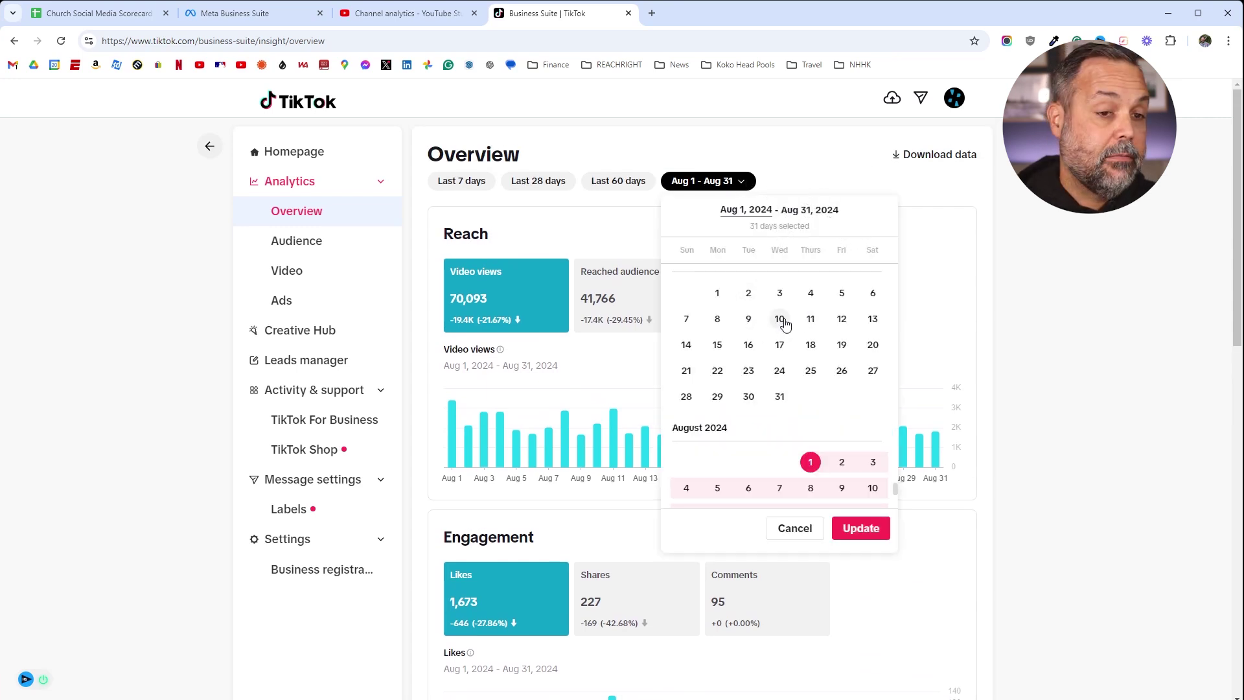
scroll(777, 317, down, 1)
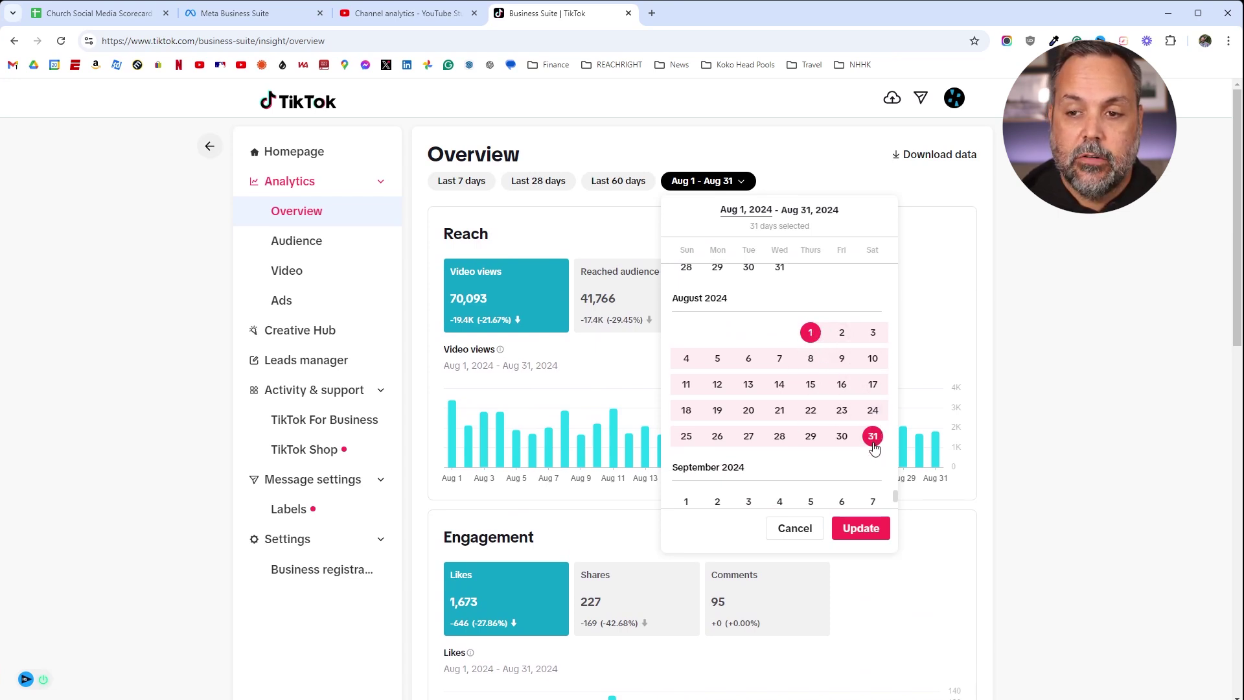
click(865, 530)
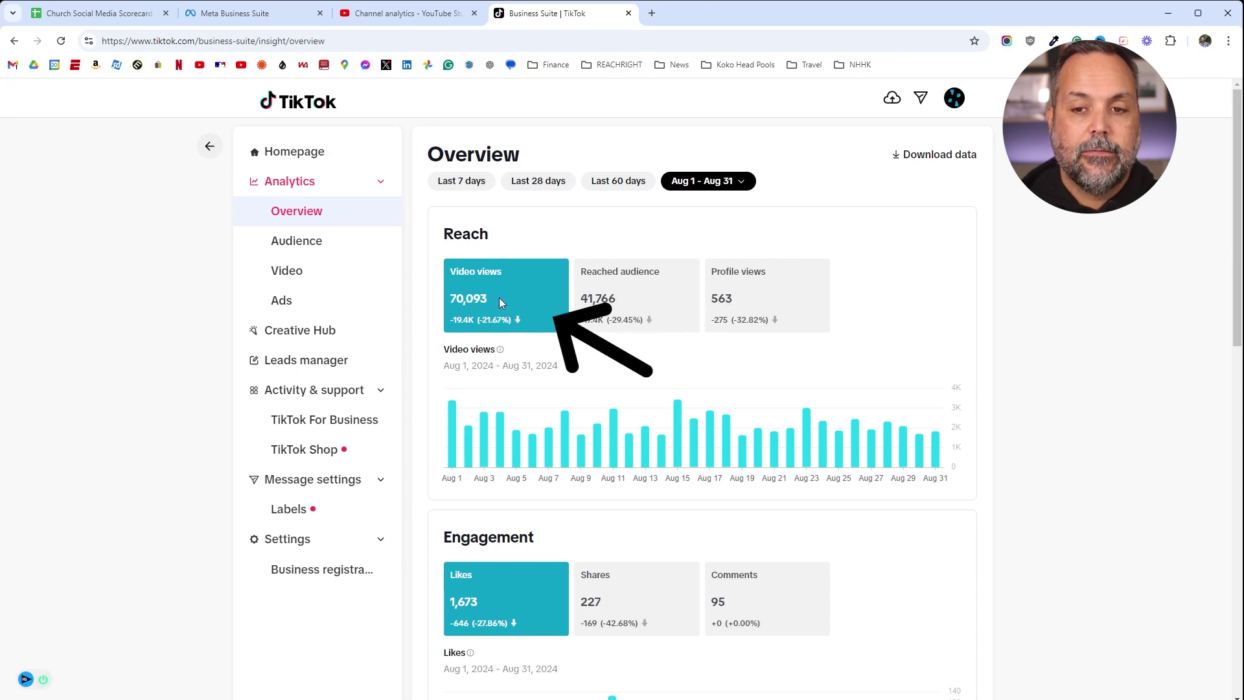
Step: Type 70000 in F21 as August TikTok reach and check TikTok's follower gains
click(97, 16)
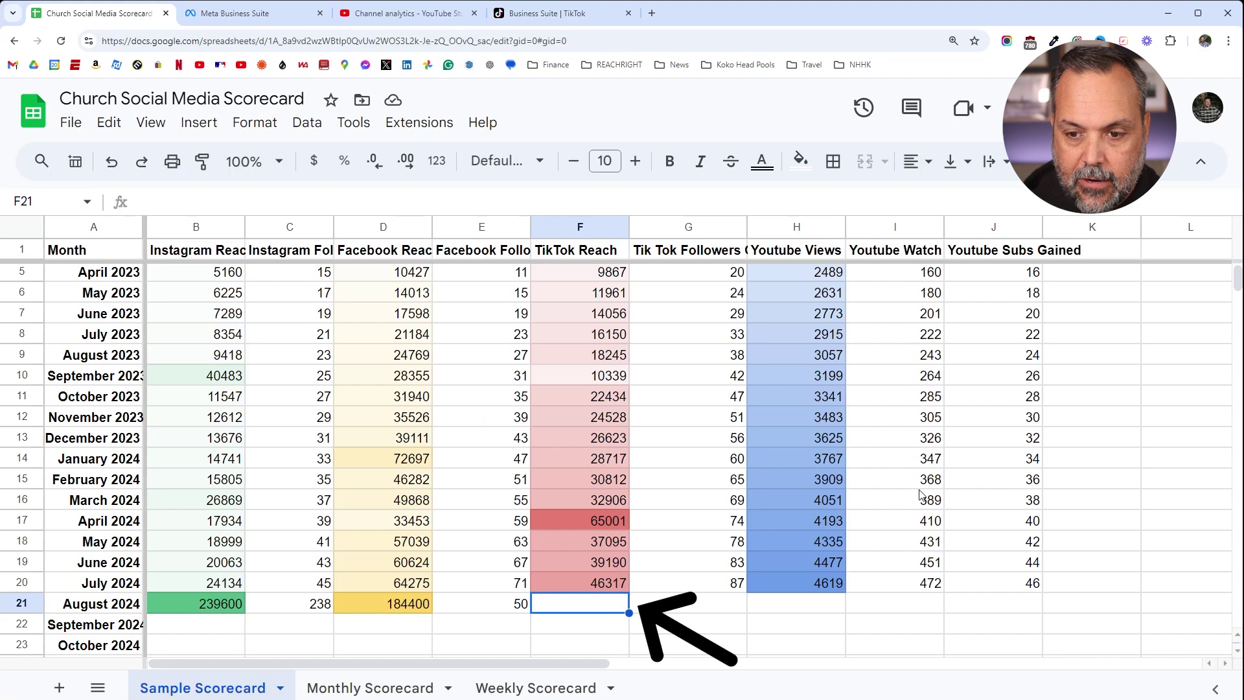
text(70000)
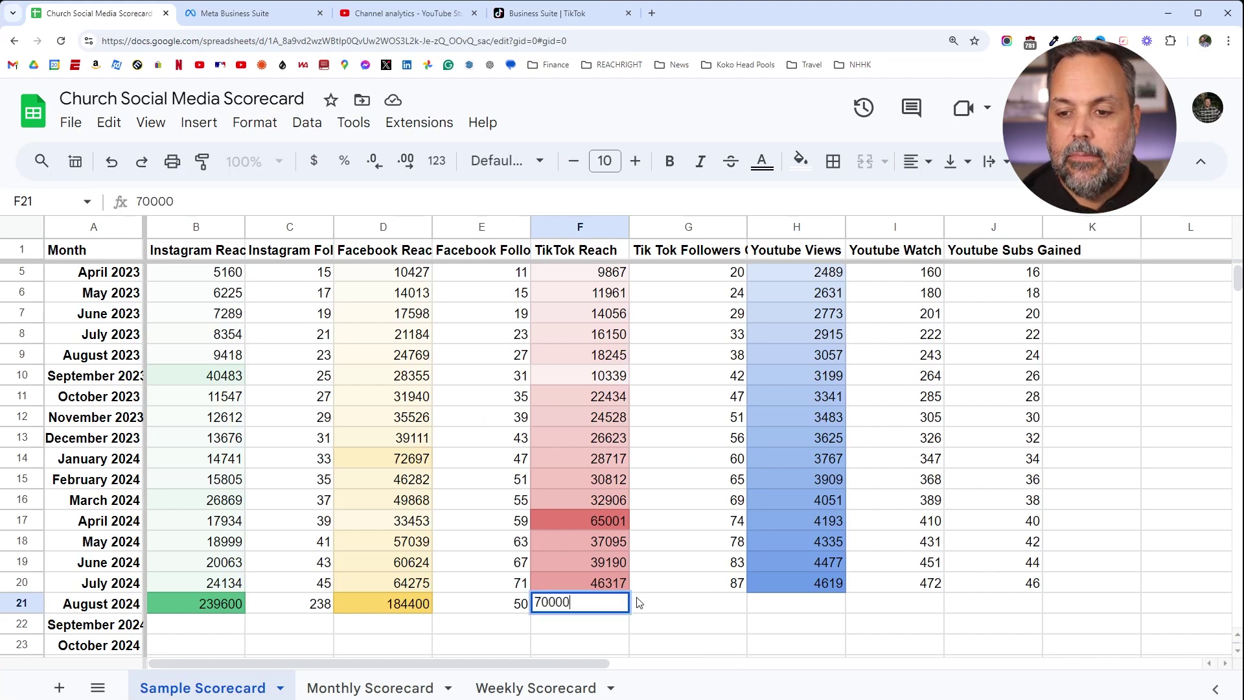
click(551, 13)
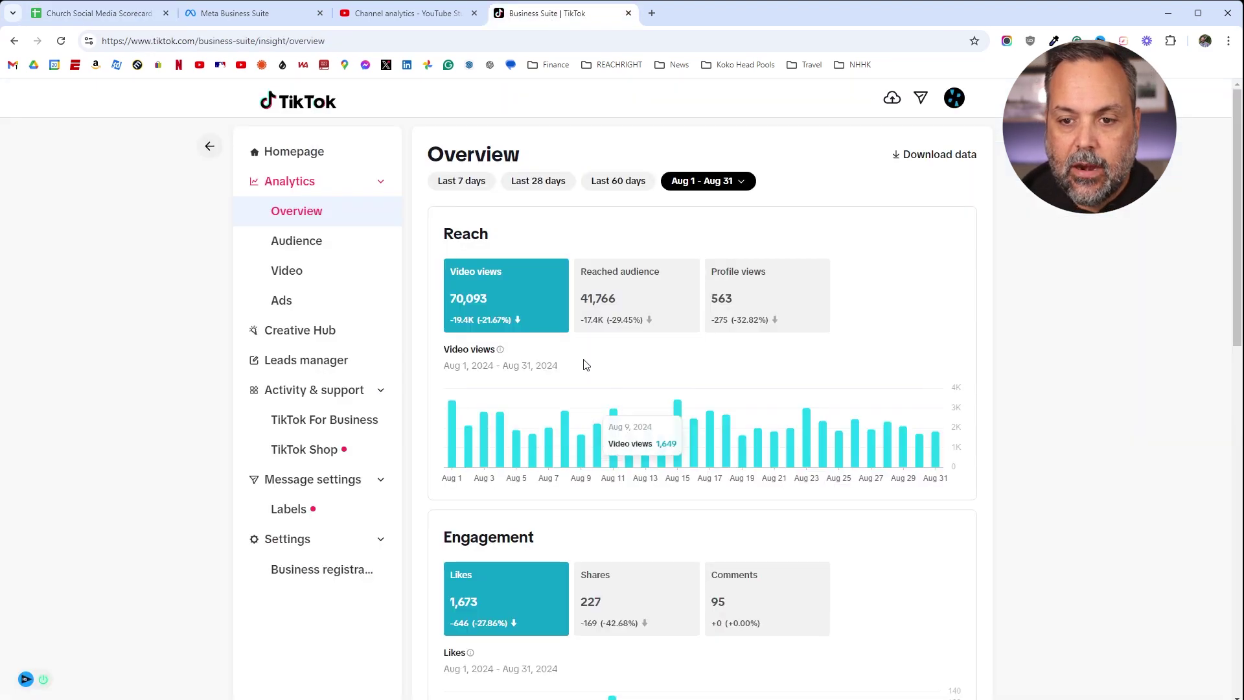
scroll(619, 340, down, 5)
scroll(629, 331, down, 7)
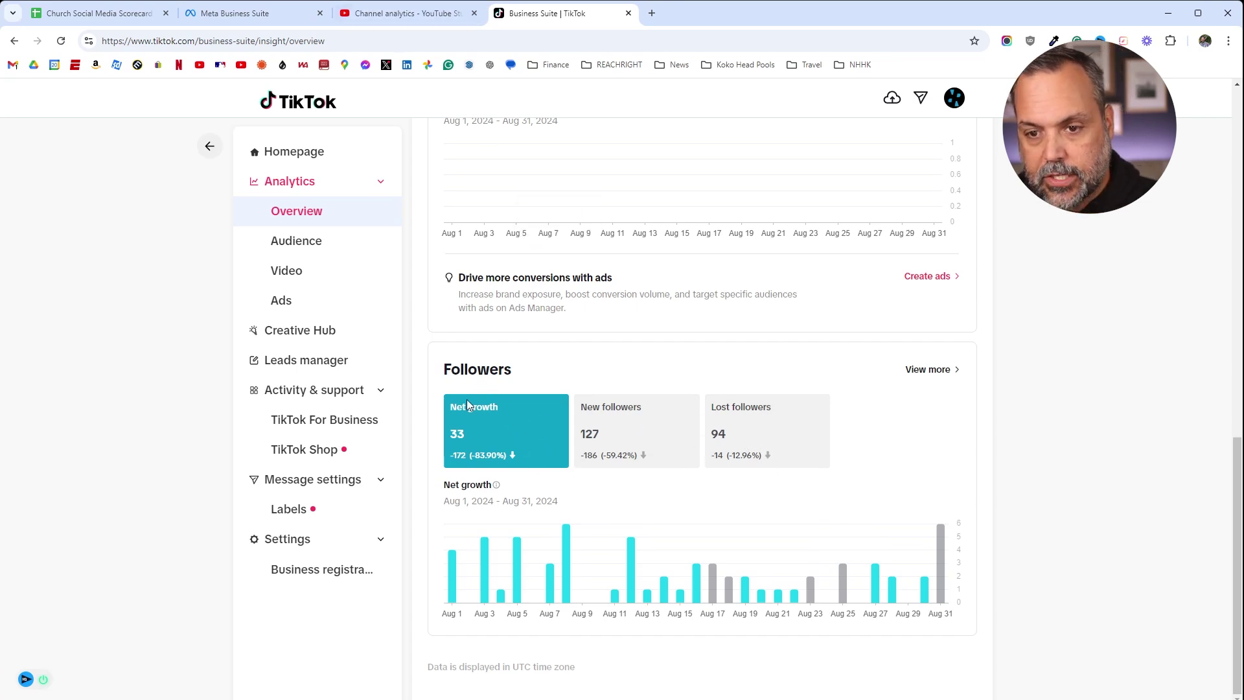
Step: Commit the TikTok reach and enter 33 TikTok followers gained in G21
click(82, 14)
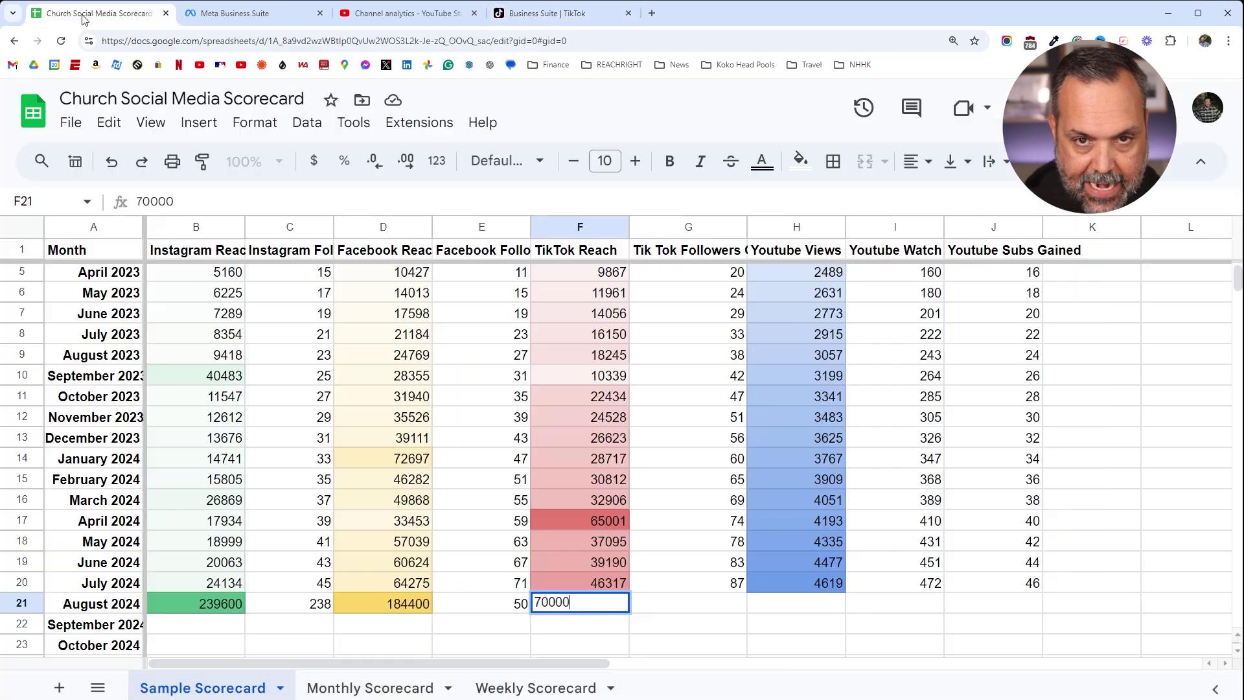
click(699, 611)
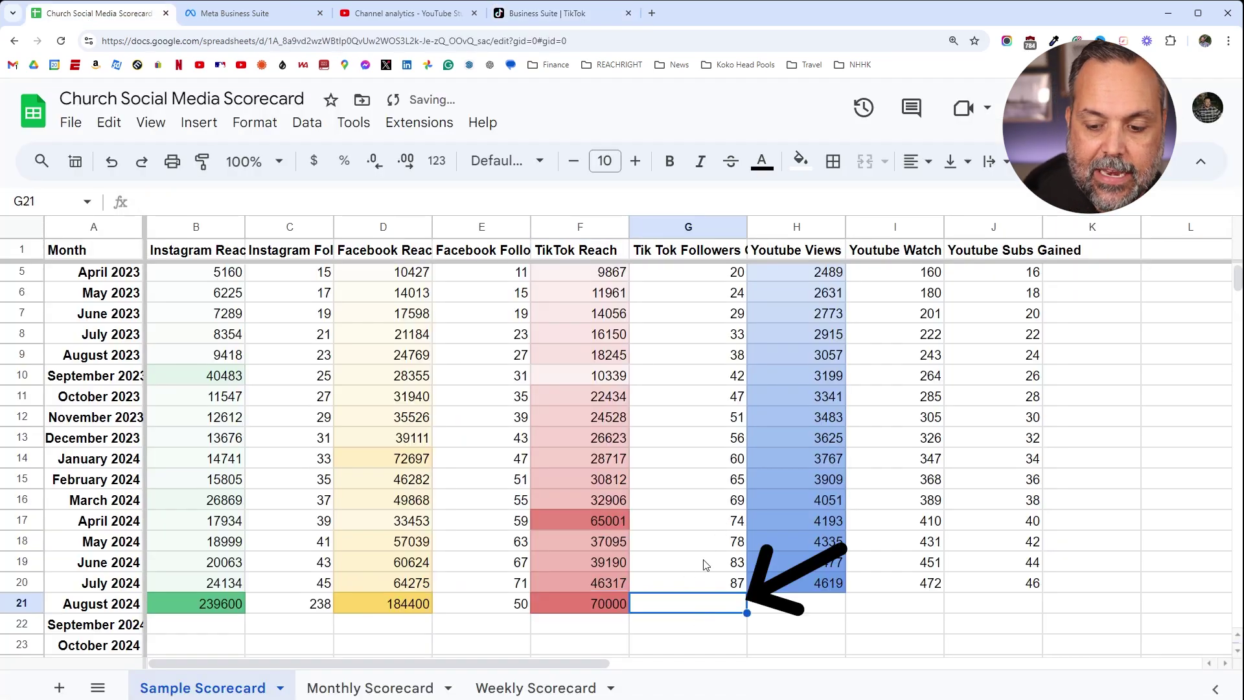
text(33)
click(803, 606)
scroll(712, 454, up, 1)
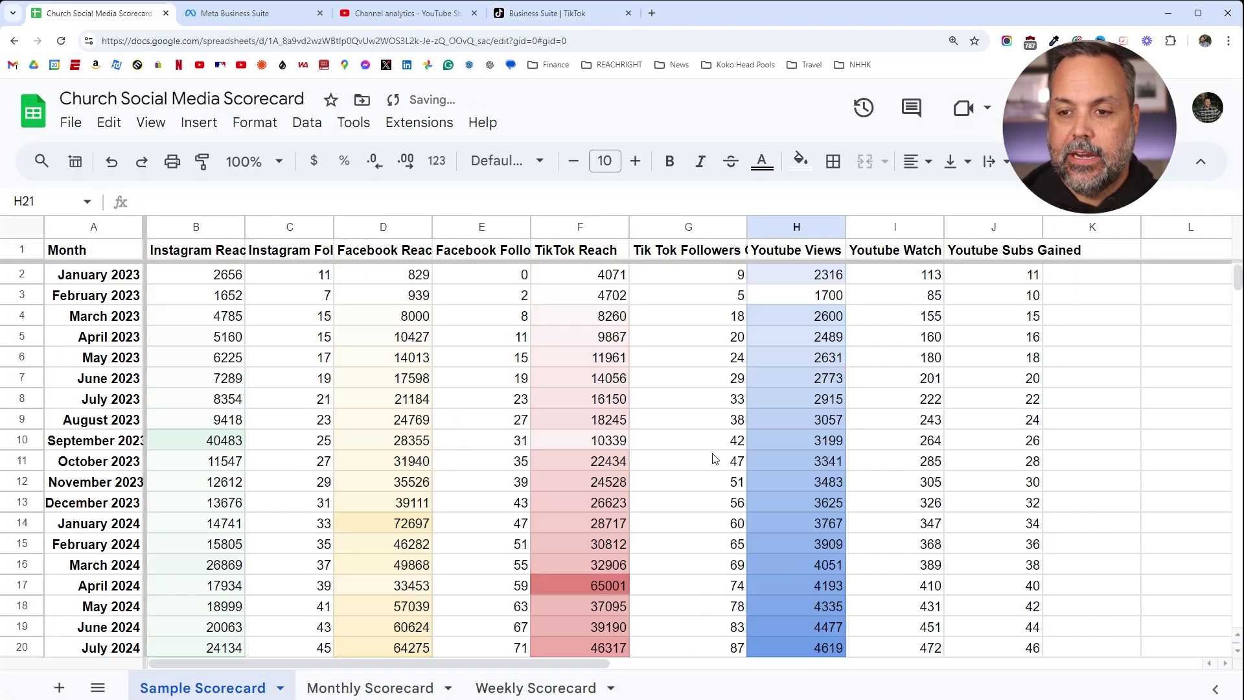
scroll(712, 453, down, 4)
scroll(713, 453, up, 3)
Step: Set the YouTube Studio channel analytics period to August 2024 (Aug 1–31)
key(ctrl+3)
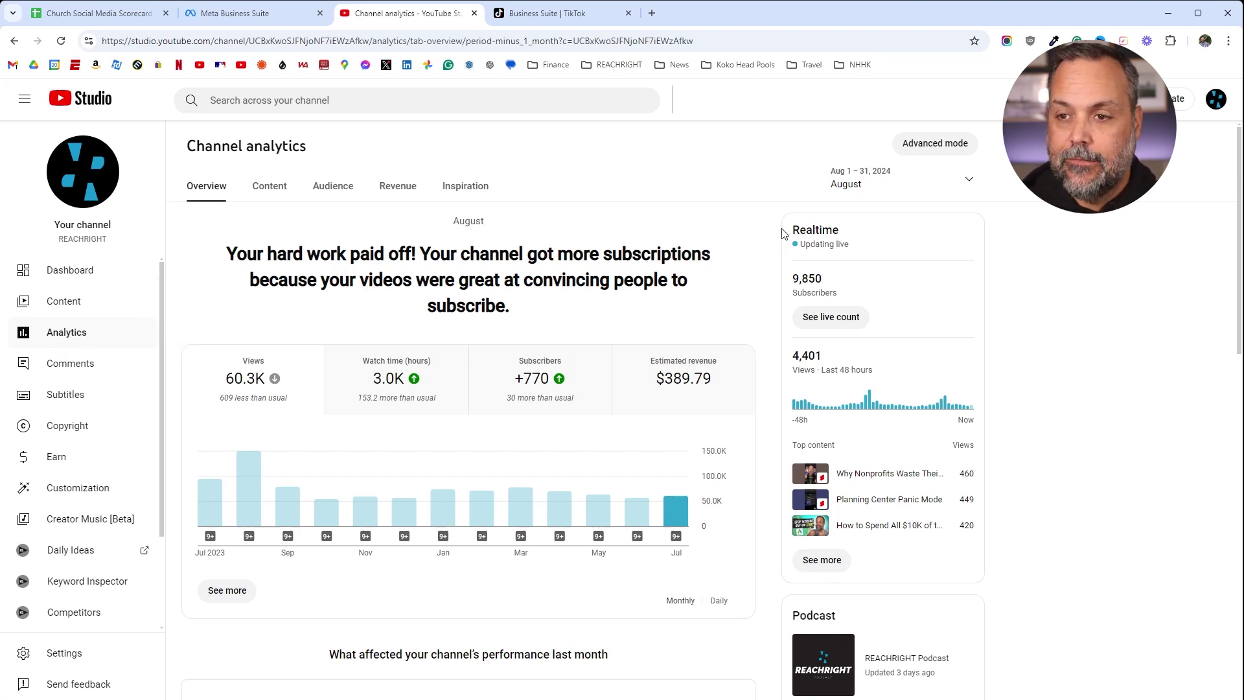
click(968, 180)
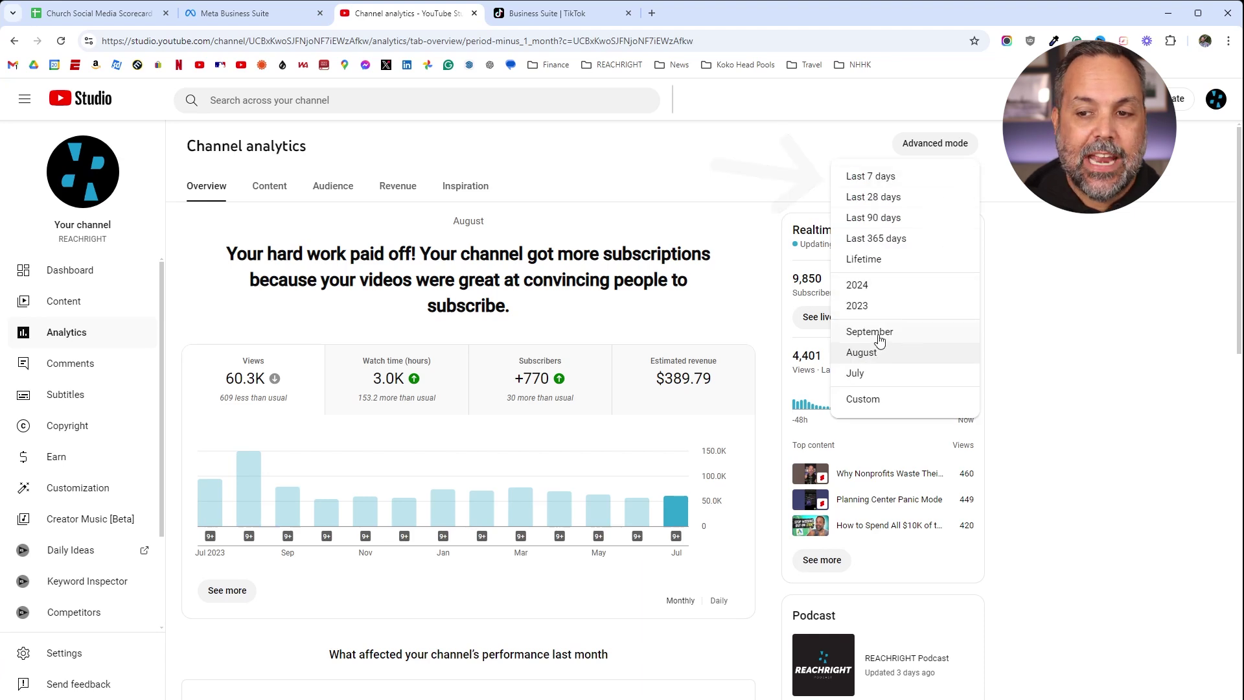
click(876, 358)
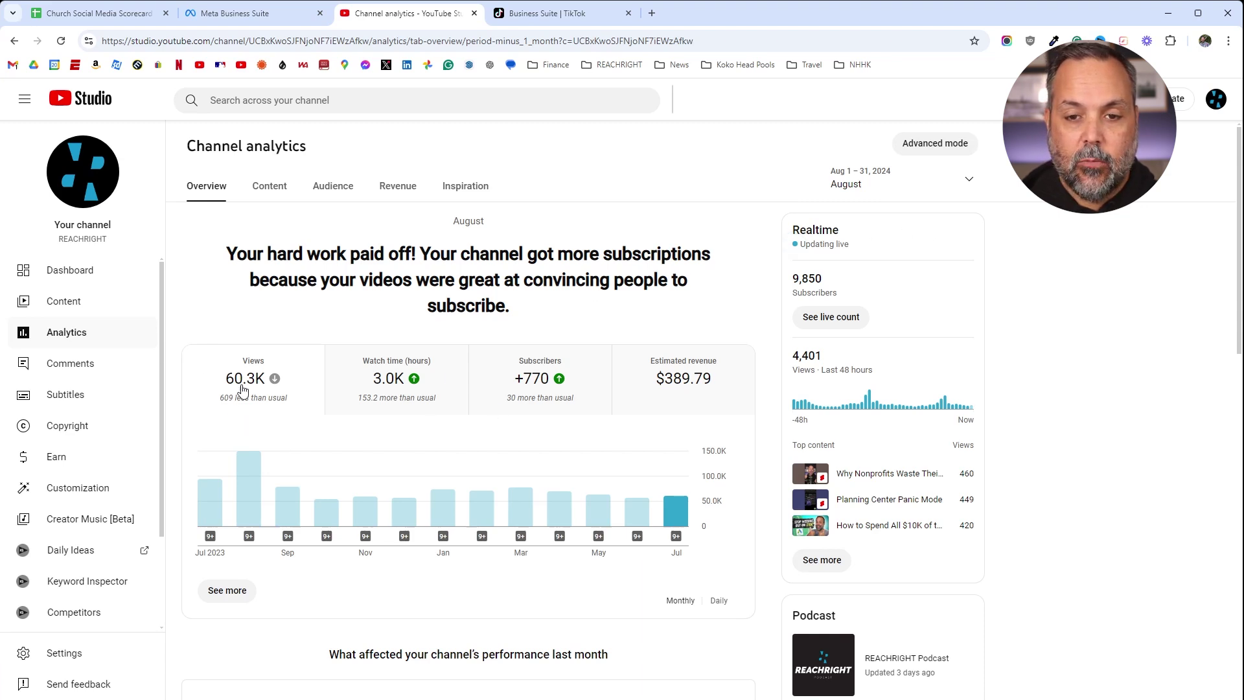
mouse_move(240, 390)
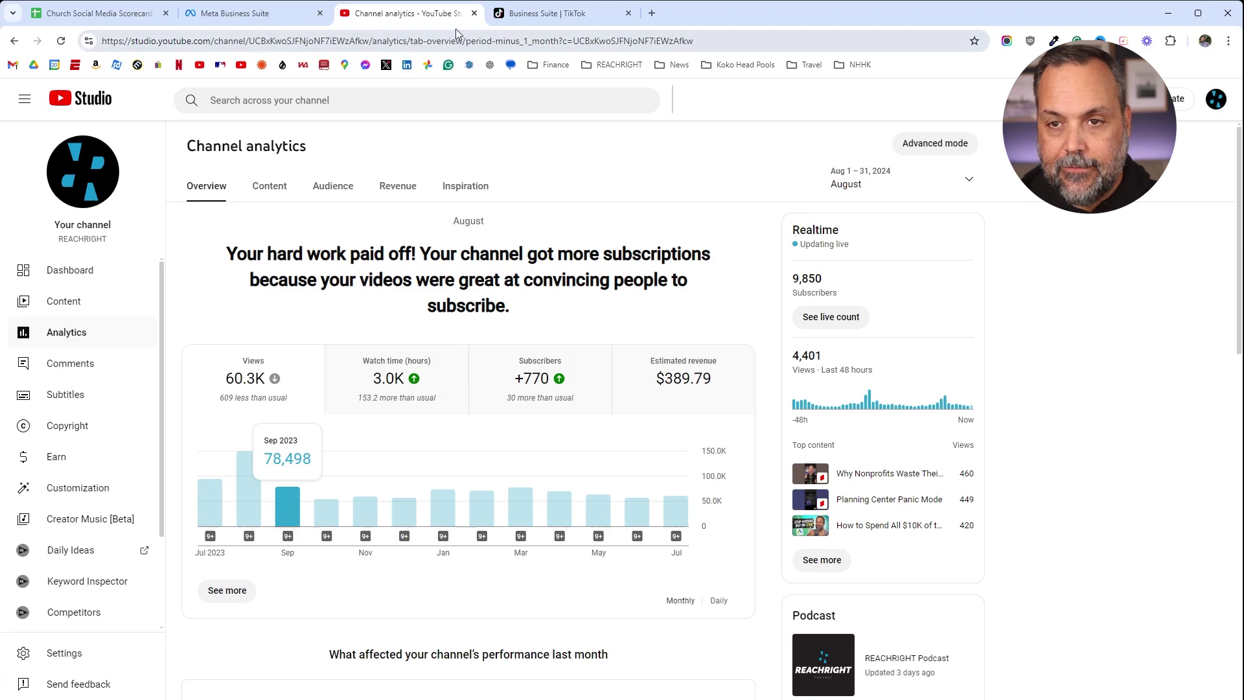
Step: Enter 60300 YouTube views for August 2024 in H21
click(107, 15)
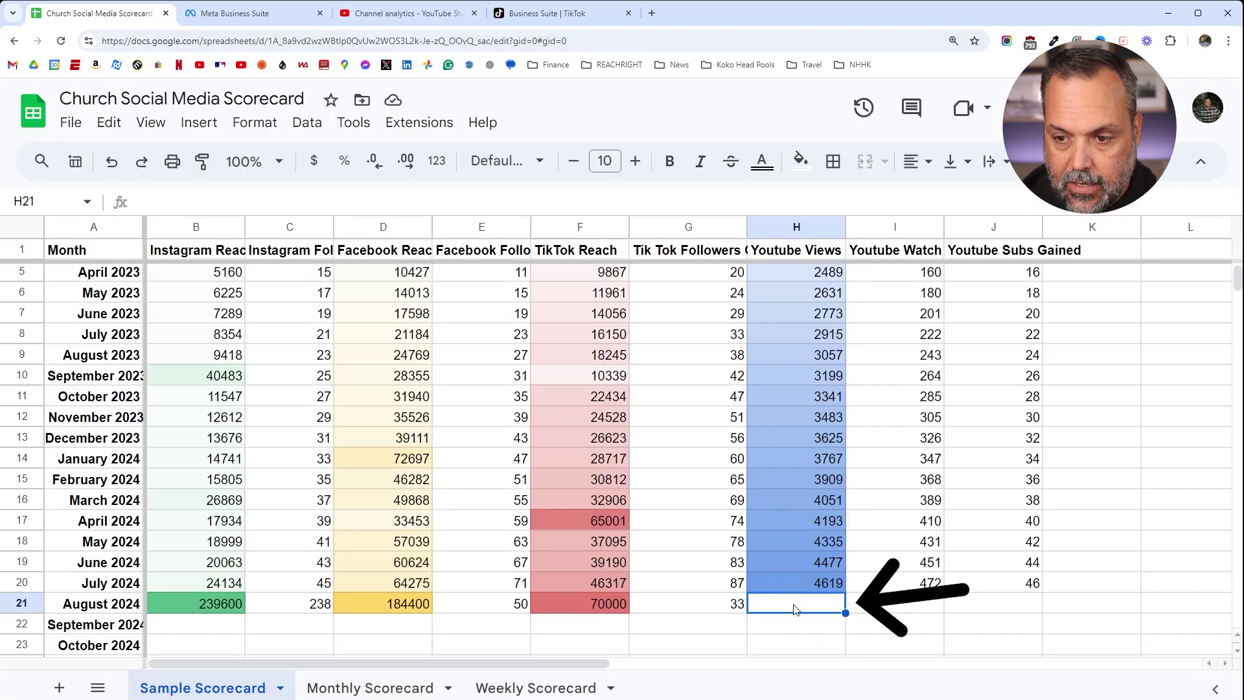
text(60300)
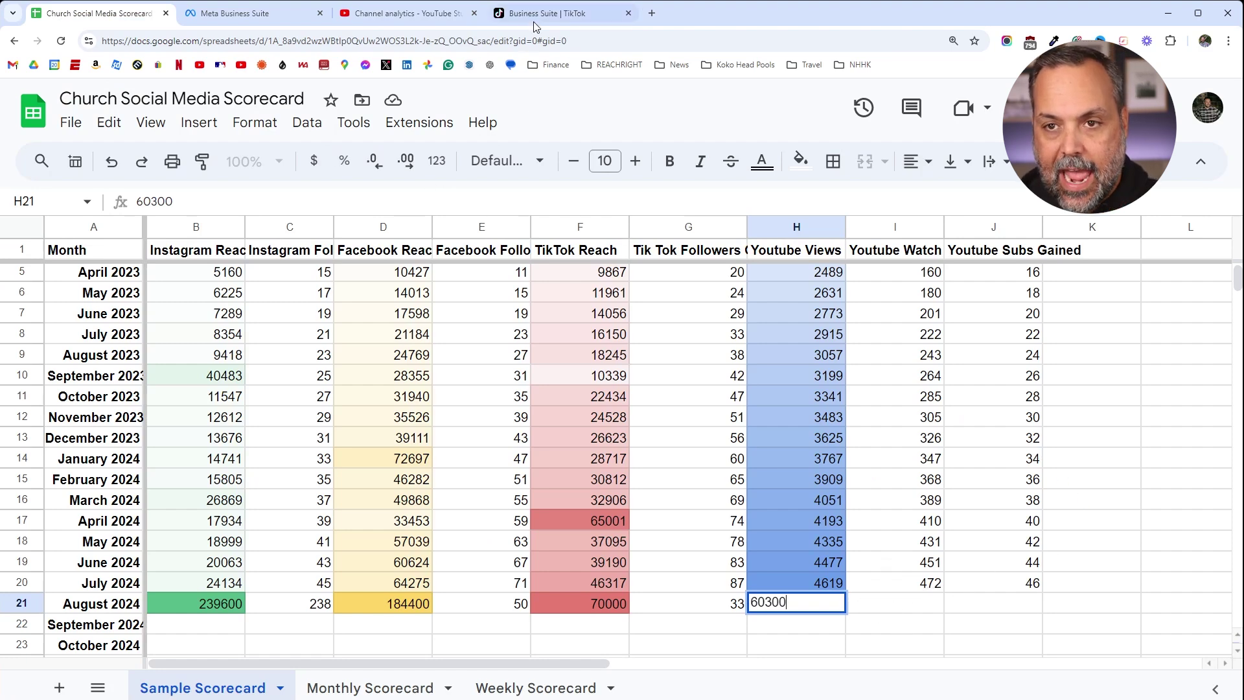
click(405, 13)
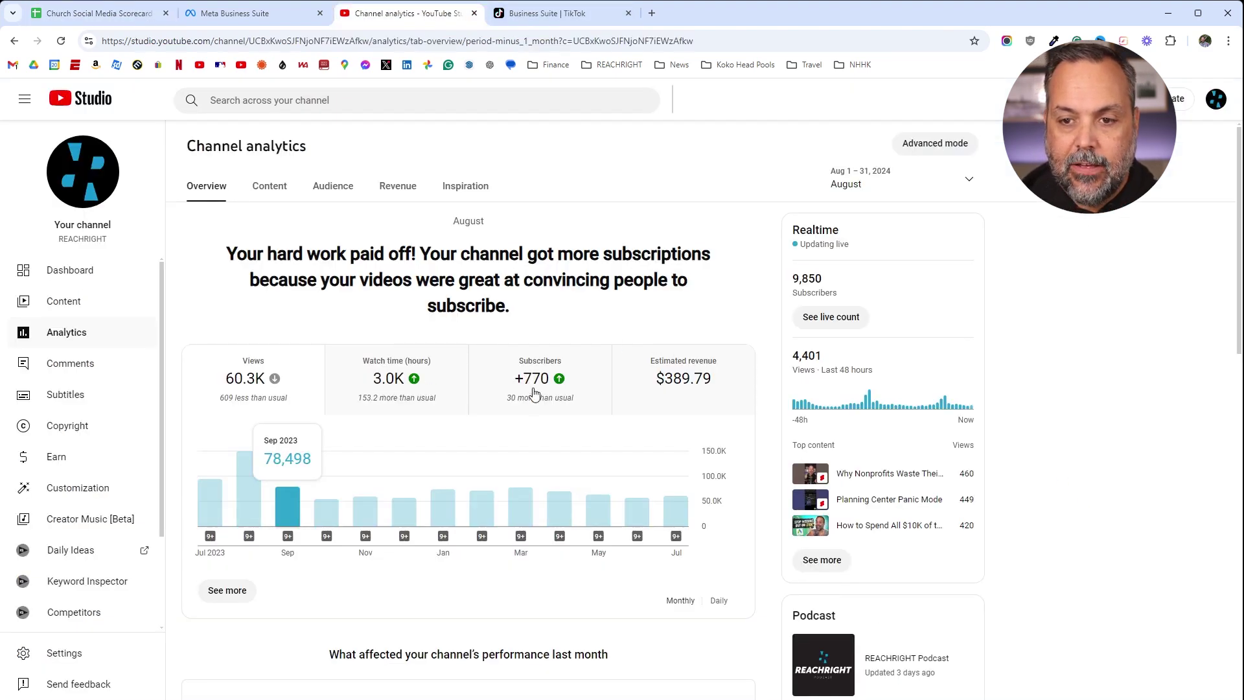
click(110, 9)
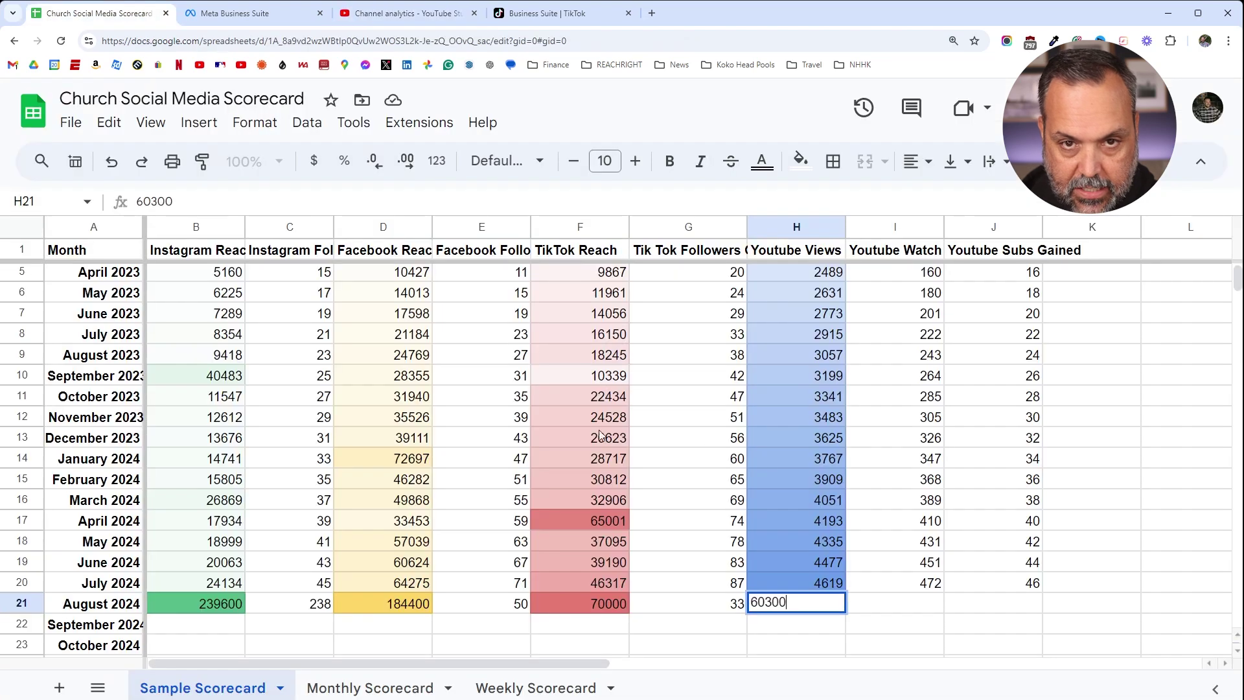
click(879, 609)
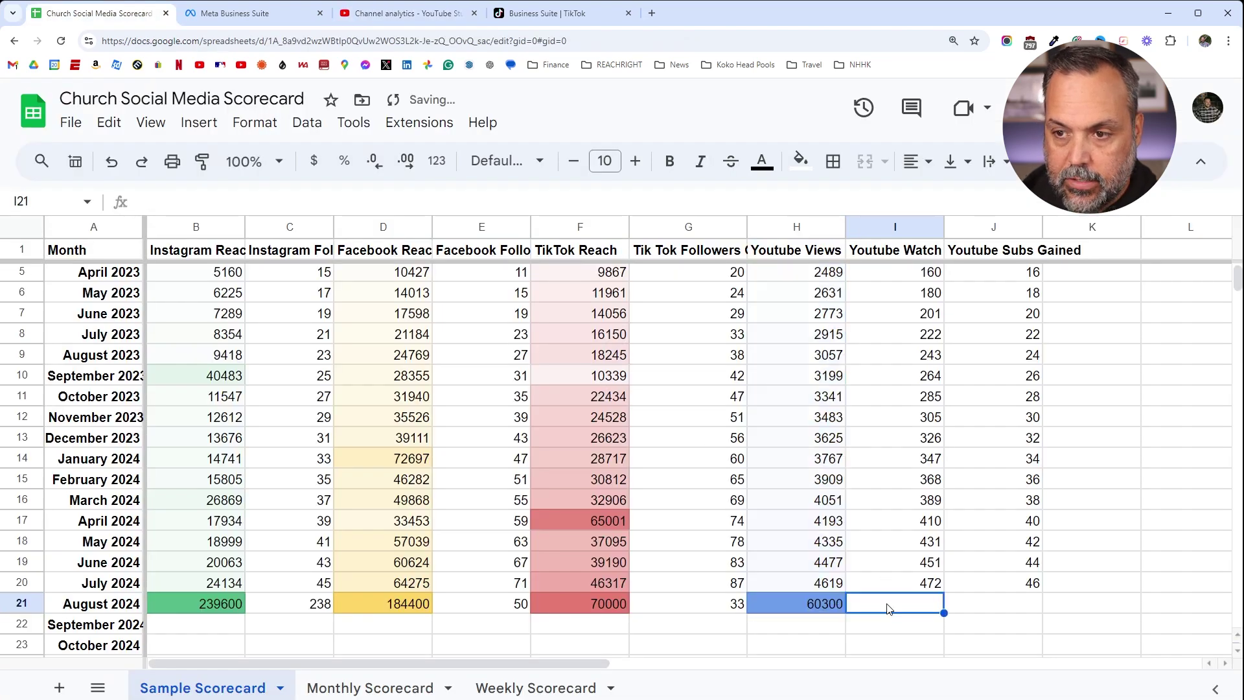
Step: Enter 770 subscribers gained in J21 and 3000 watch hours in I21
click(1005, 606)
text(770)
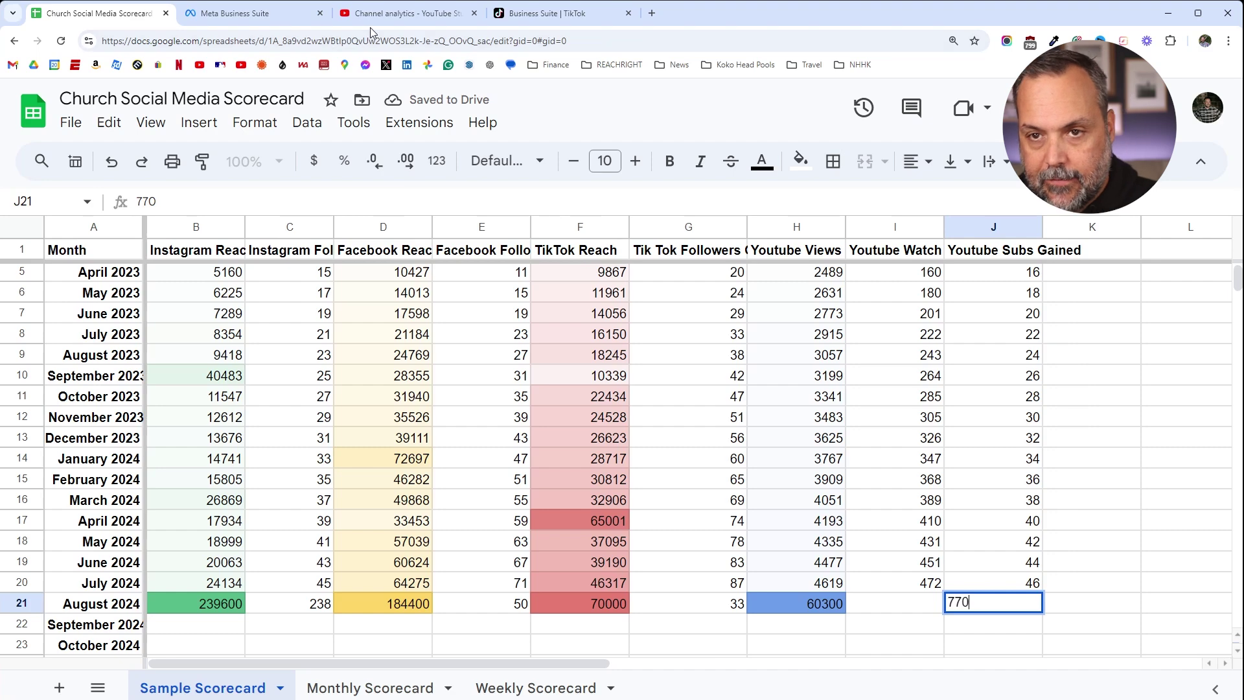
click(391, 14)
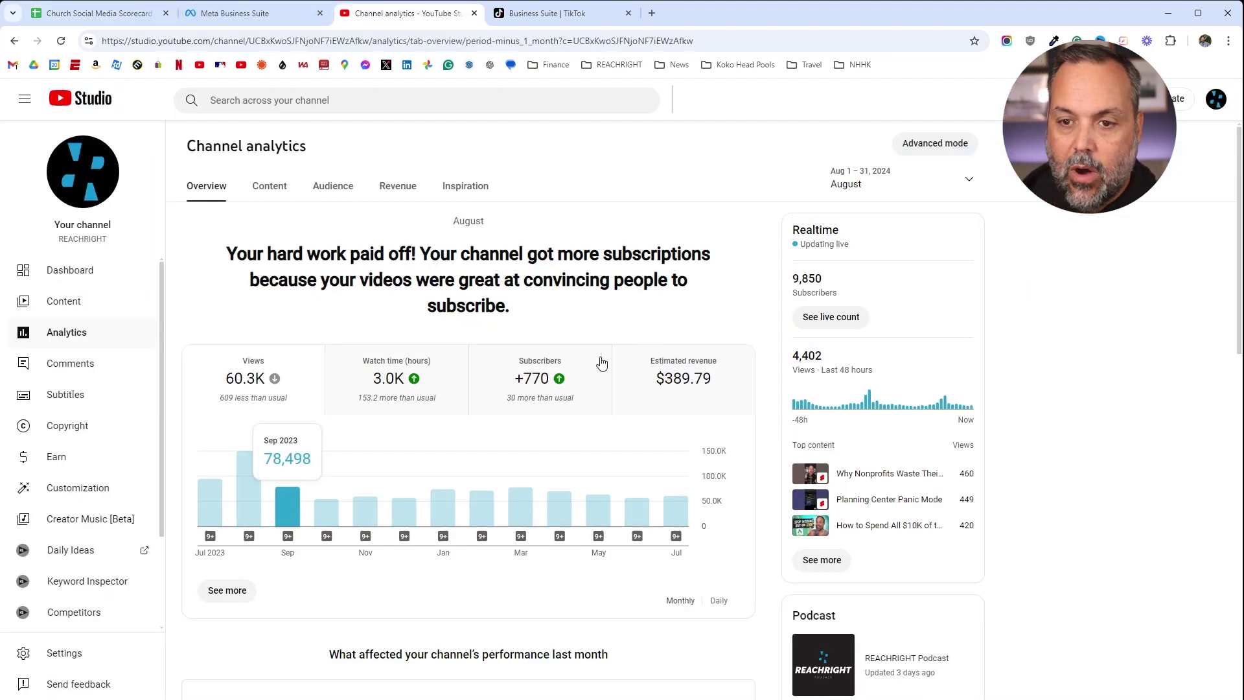
mouse_move(392, 387)
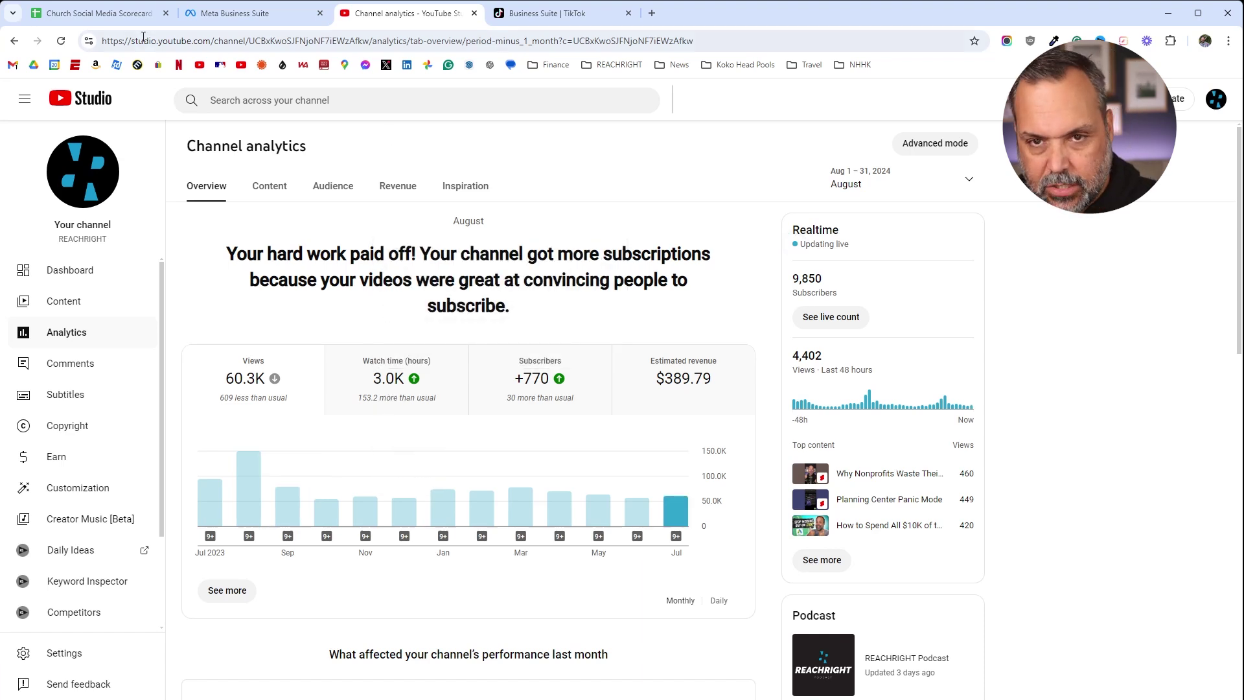
click(73, 19)
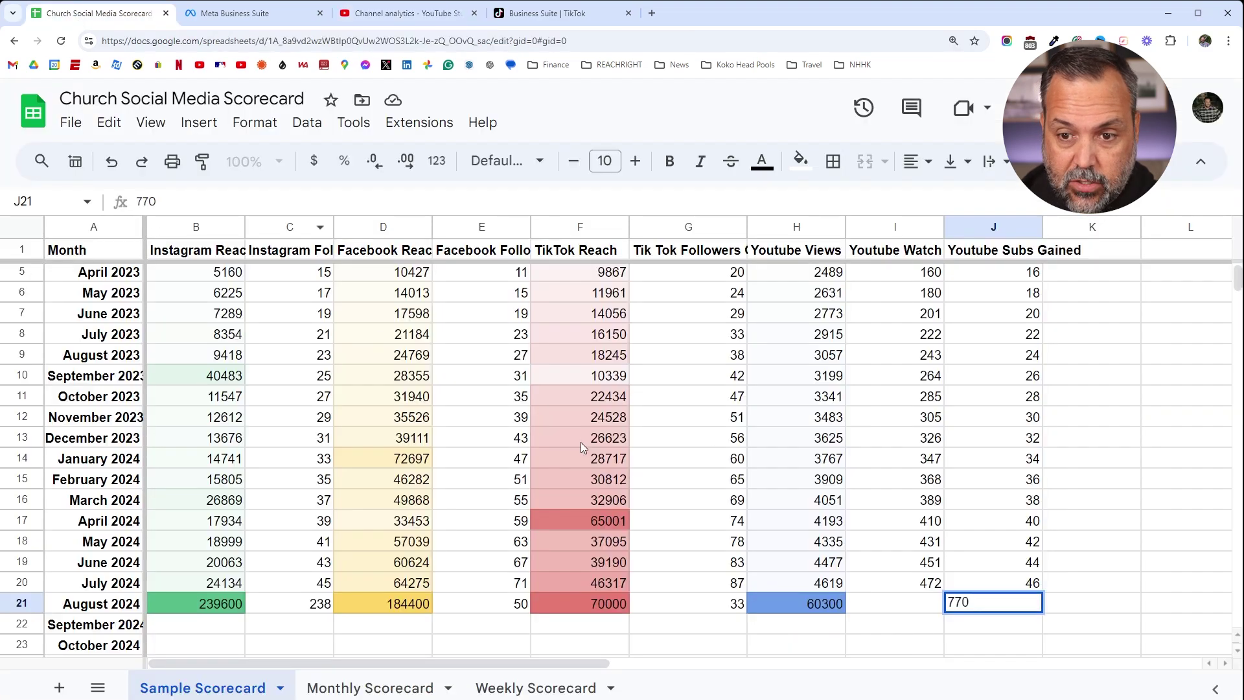
click(892, 610)
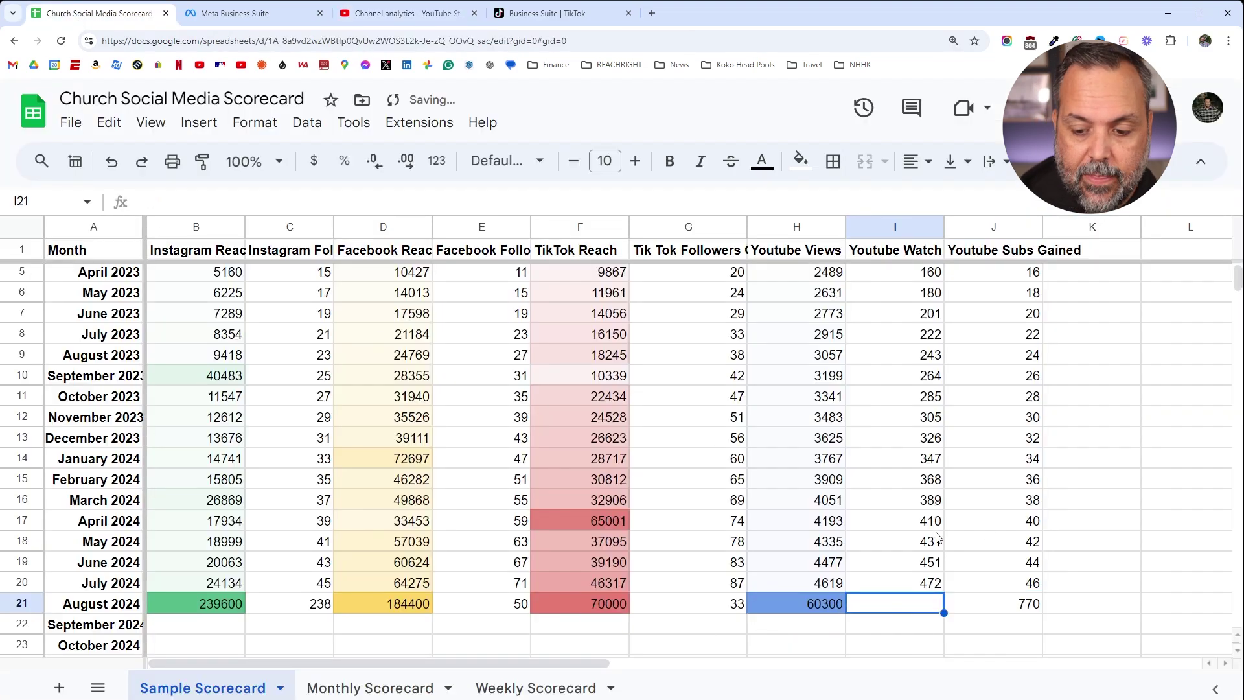
text(3000)
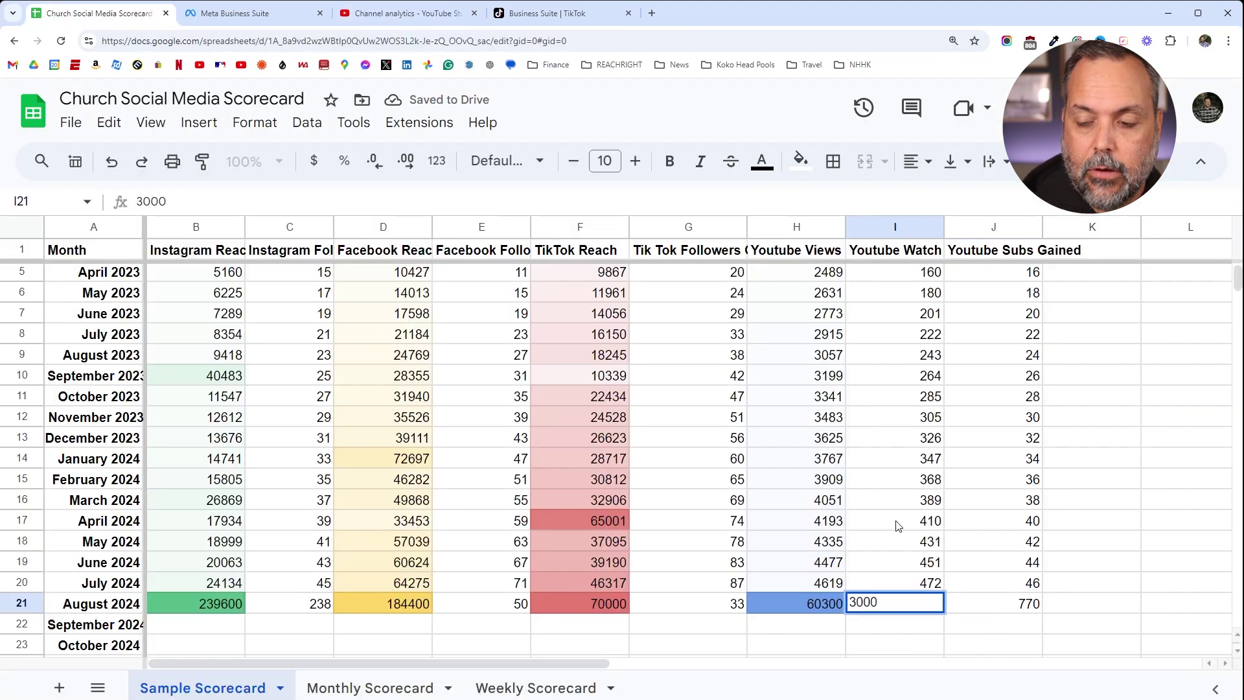
click(907, 543)
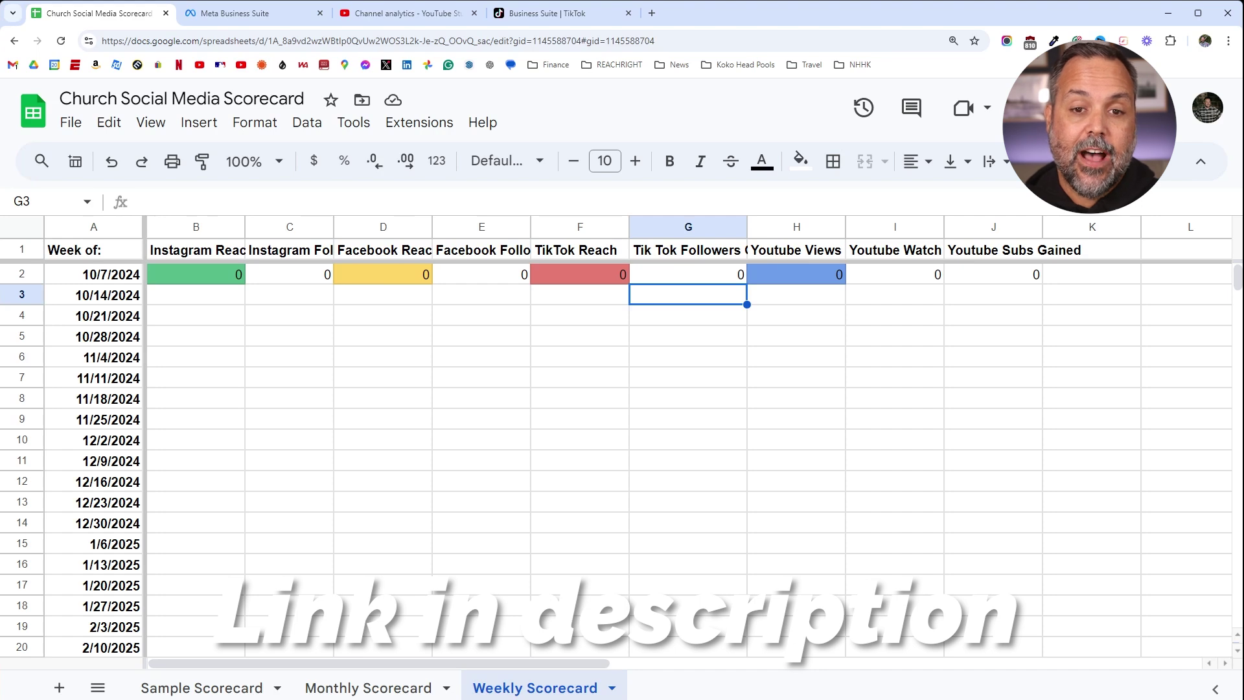
Step: Go to the Monthly Scorecard sheet, starting at October 2024
click(393, 690)
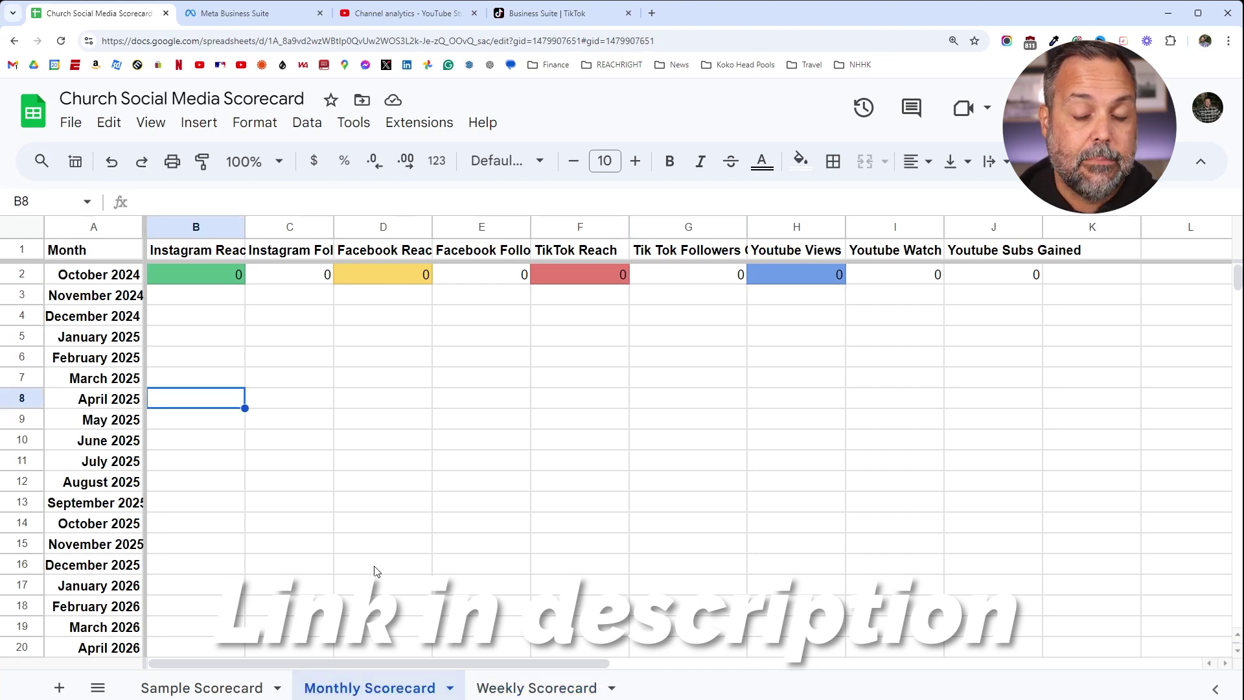